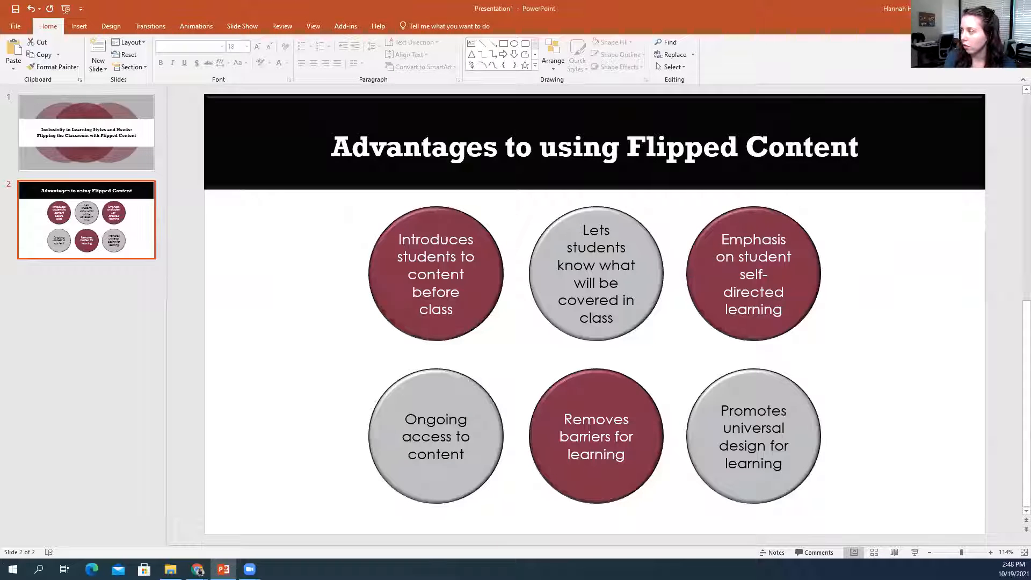
Hide the PowerPoint presentation and bring the Blackboard course content page forward in Chrome.
key(super+d)
mouse_move(197, 569)
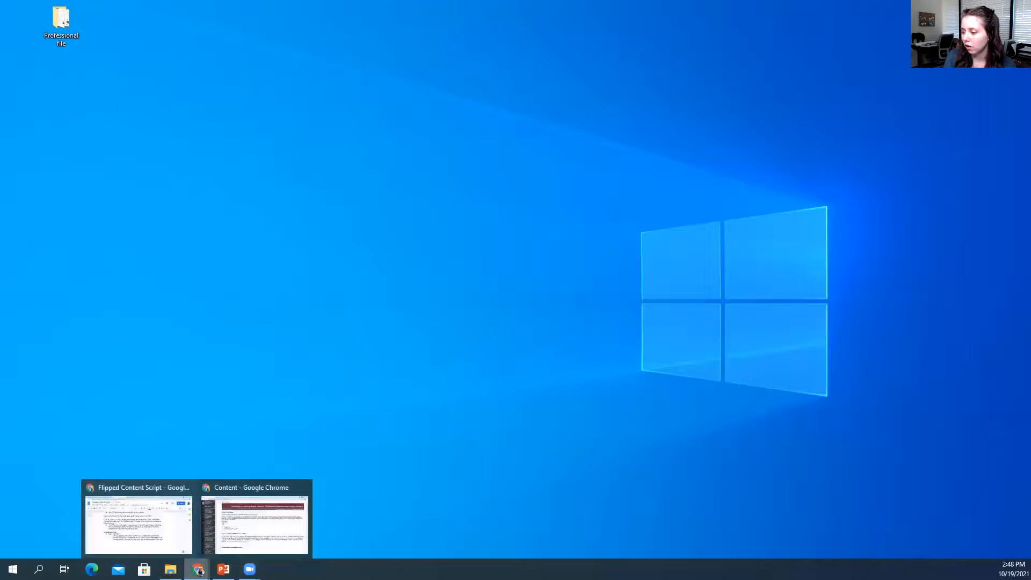
click(235, 527)
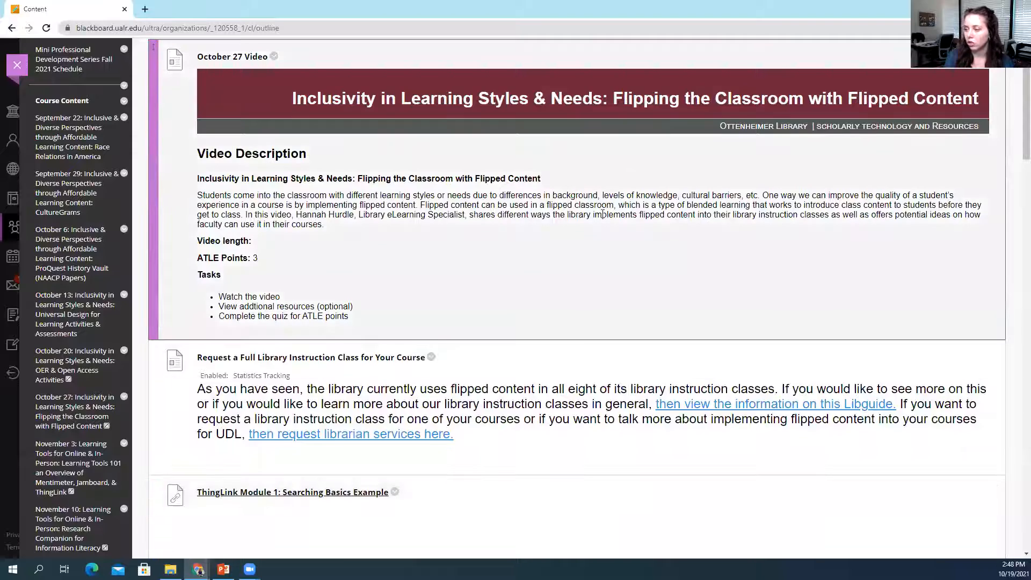
scroll(620, 228, down, 1)
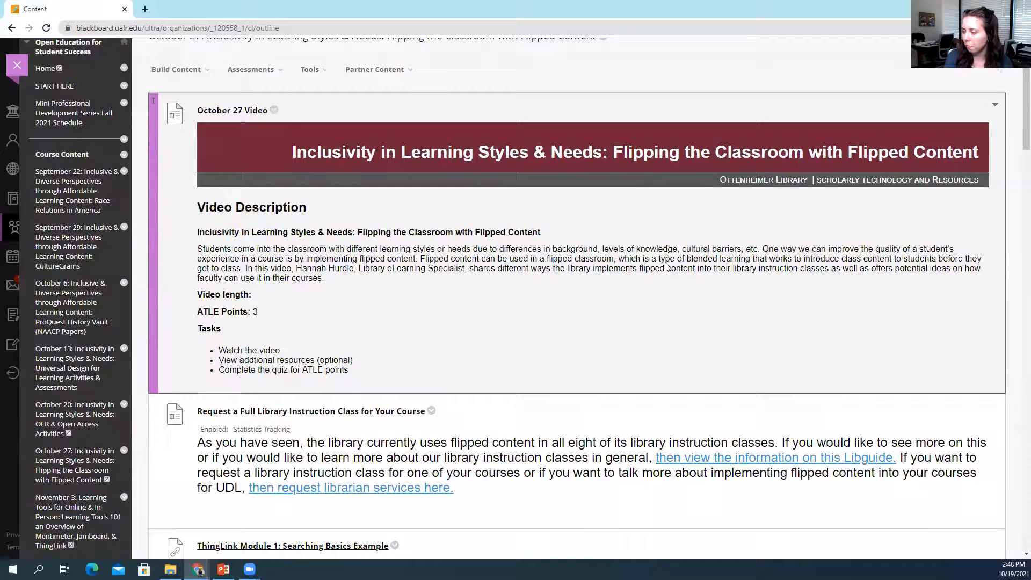
scroll(583, 255, down, 2)
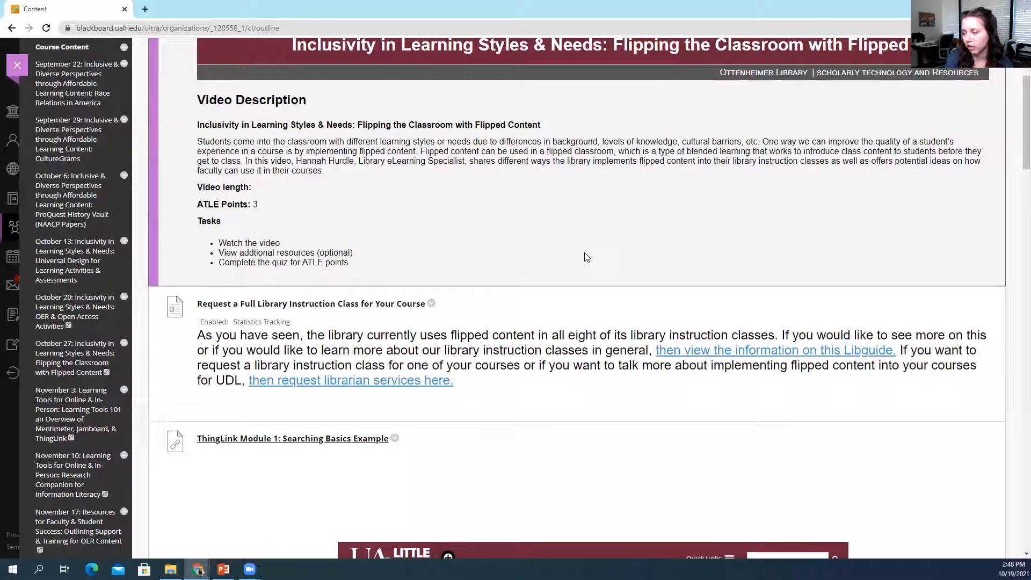
scroll(586, 257, down, 3)
scroll(586, 256, down, 3)
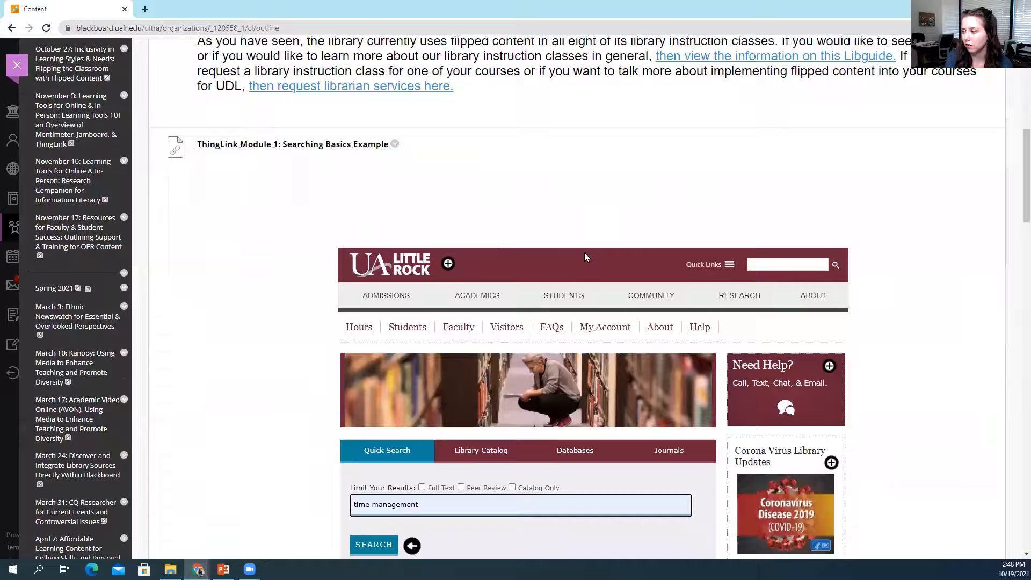
scroll(586, 257, down, 2)
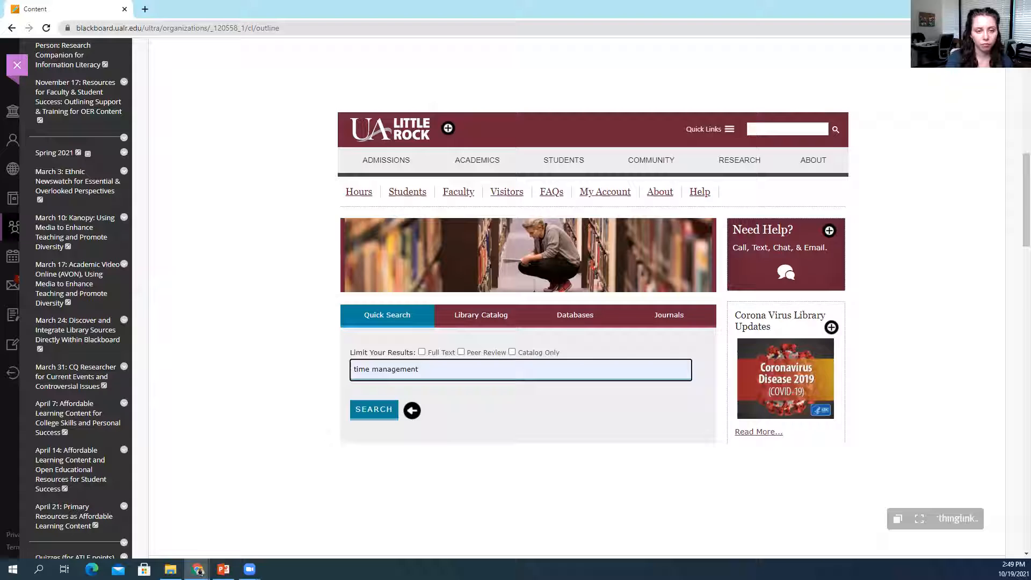
scroll(293, 368, down, 2)
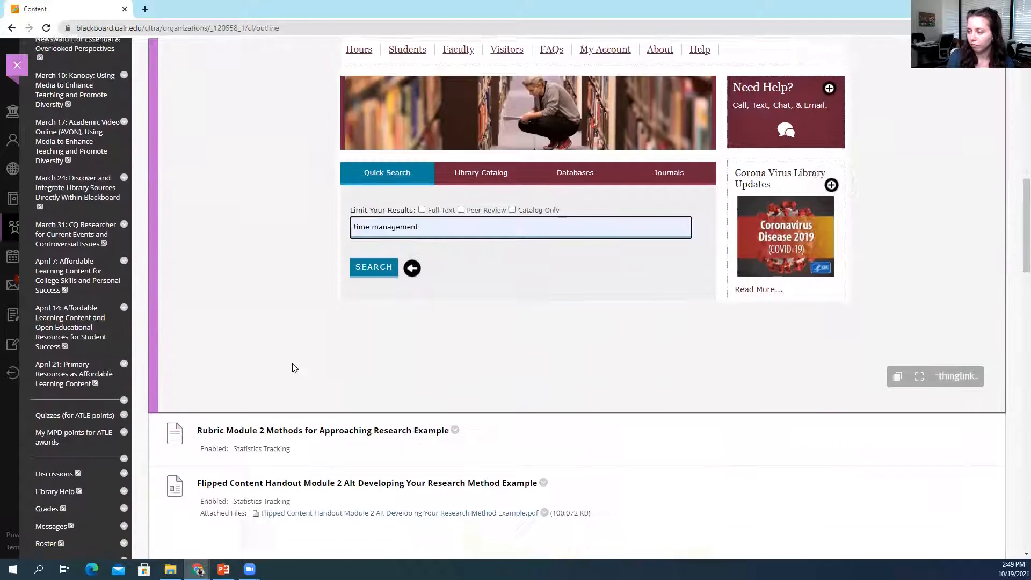
scroll(293, 369, down, 2)
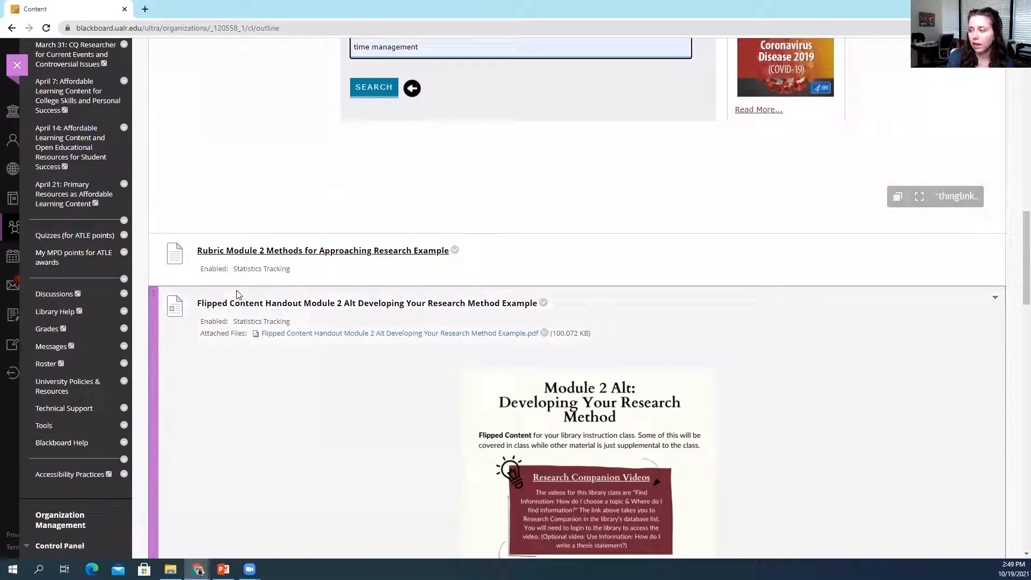
View the Rubric Module 2 example's pages, including total points and the disclaimer, ending on page 1.
click(234, 252)
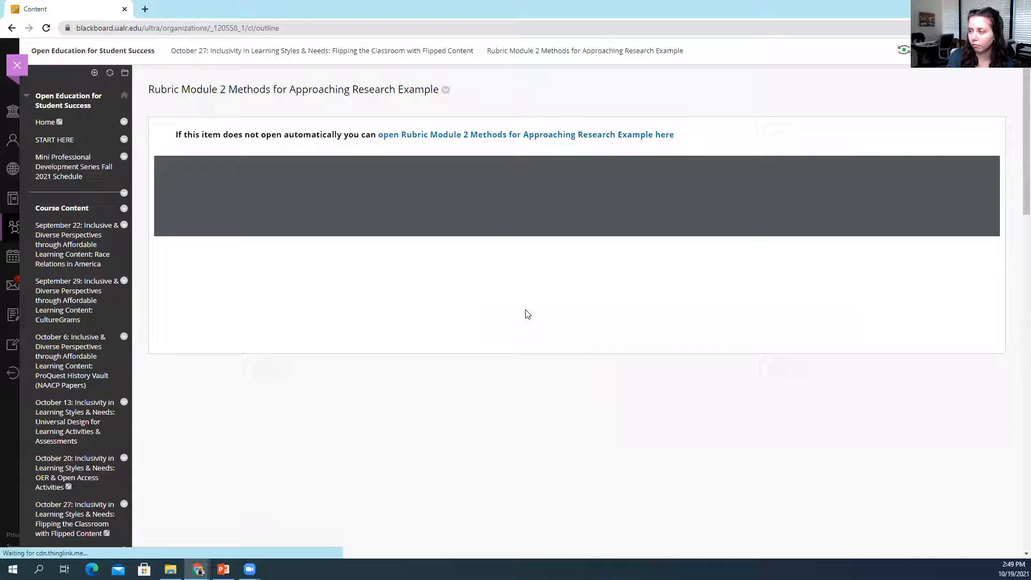
scroll(538, 290, down, 1)
scroll(539, 290, up, 1)
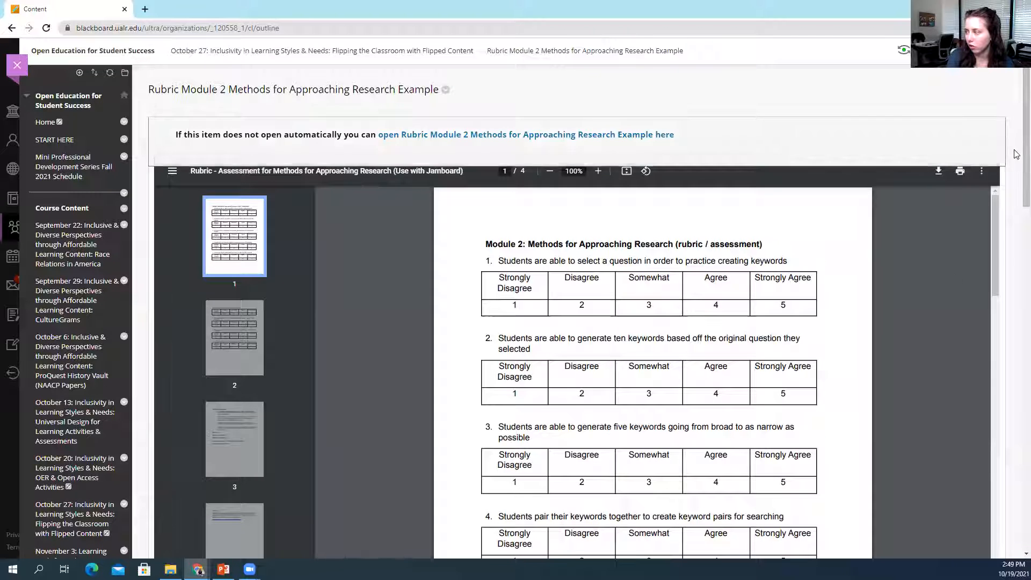
scroll(1015, 153, down, 2)
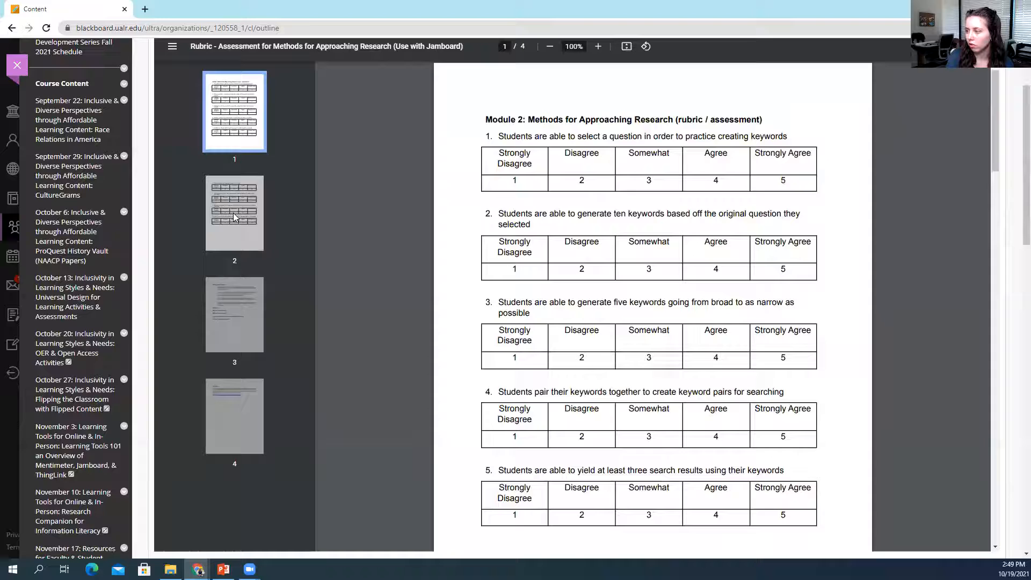
click(228, 213)
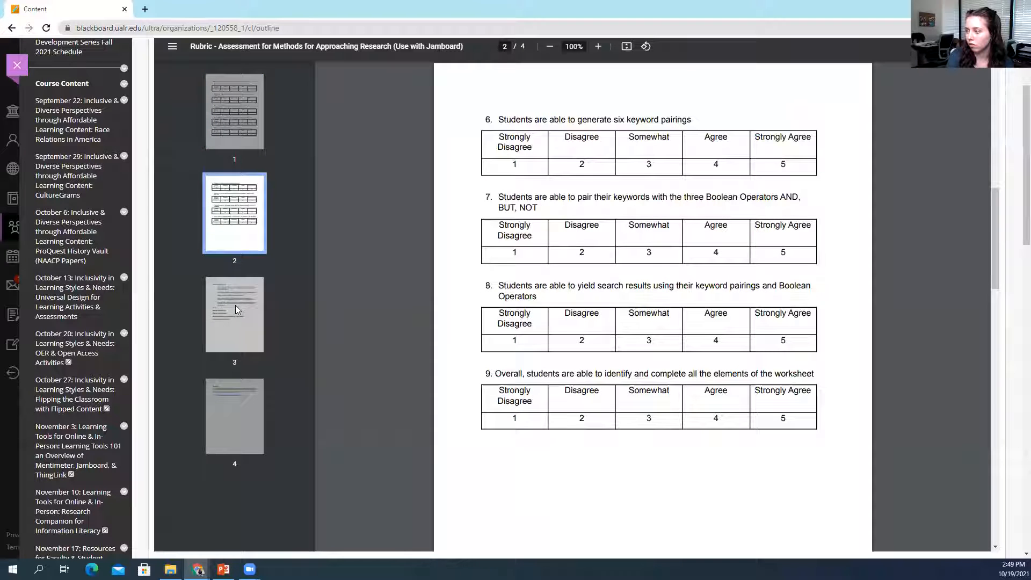
click(236, 321)
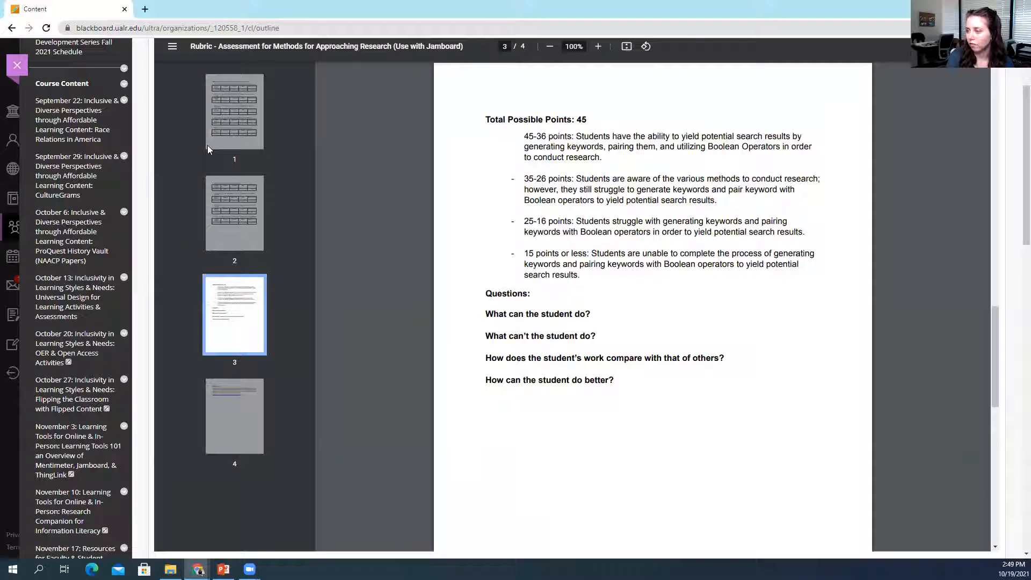
click(239, 115)
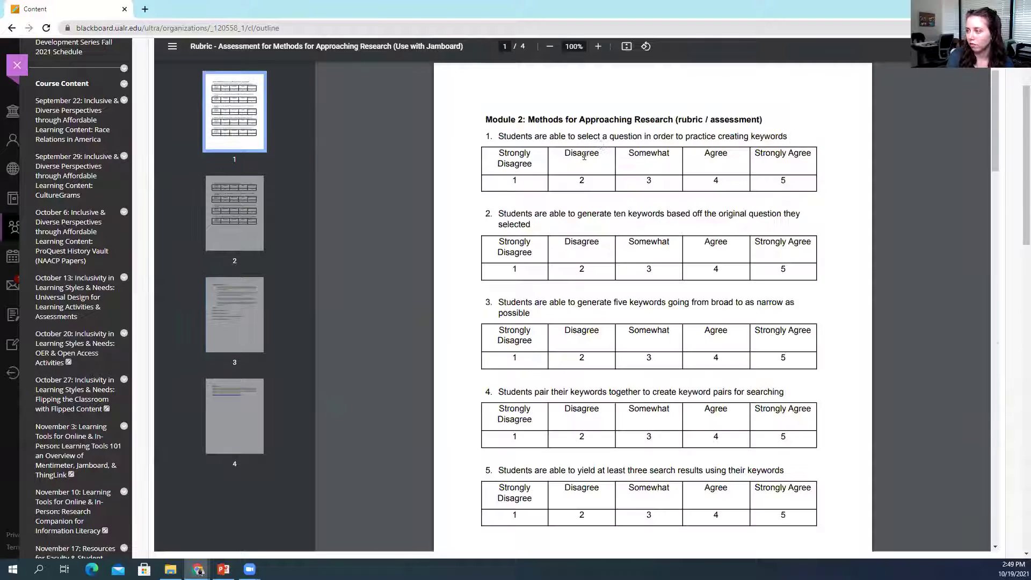
click(224, 321)
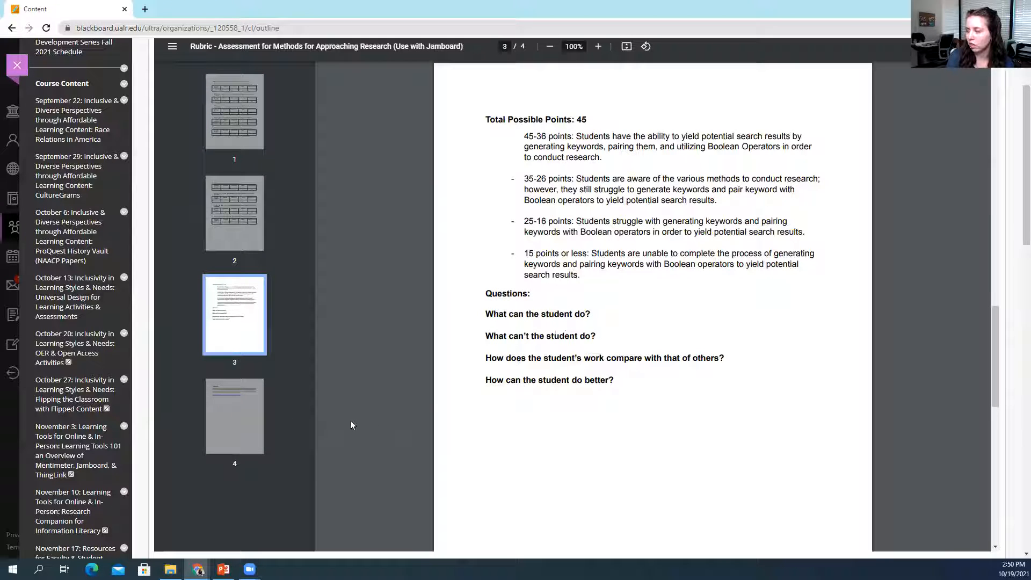
click(252, 437)
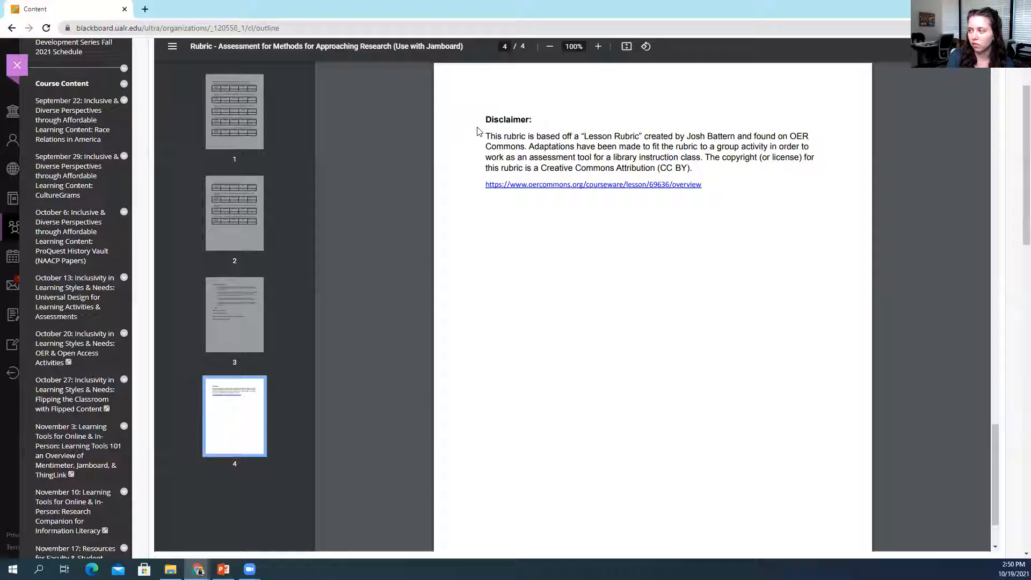
click(236, 126)
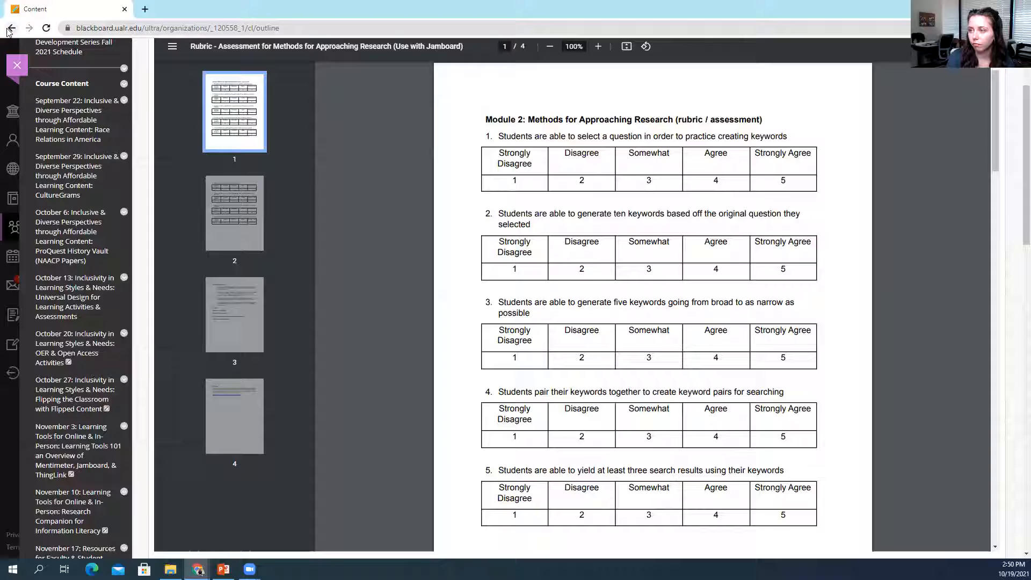
From the content list, launch the Module 3 Jamboard and advance to the checklist and ZeroHedge article frames.
click(18, 65)
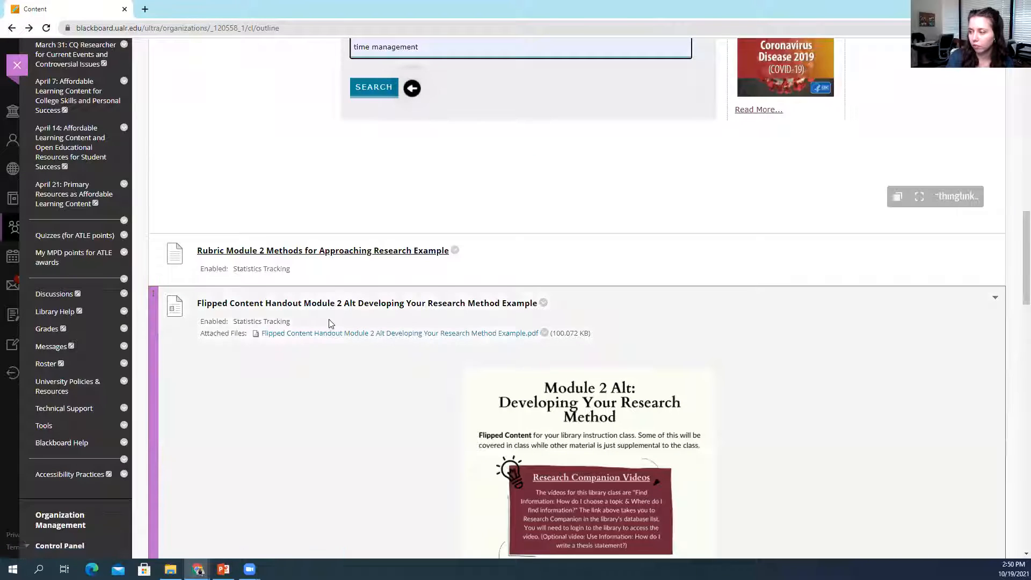
scroll(329, 324, down, 2)
scroll(328, 324, down, 2)
scroll(521, 256, down, 3)
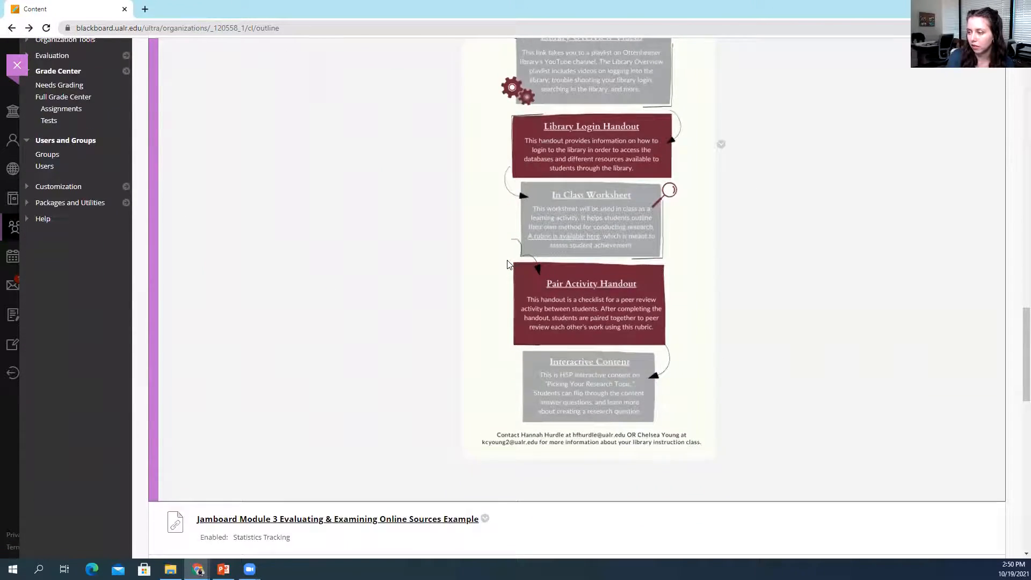
scroll(508, 264, down, 3)
scroll(508, 265, down, 1)
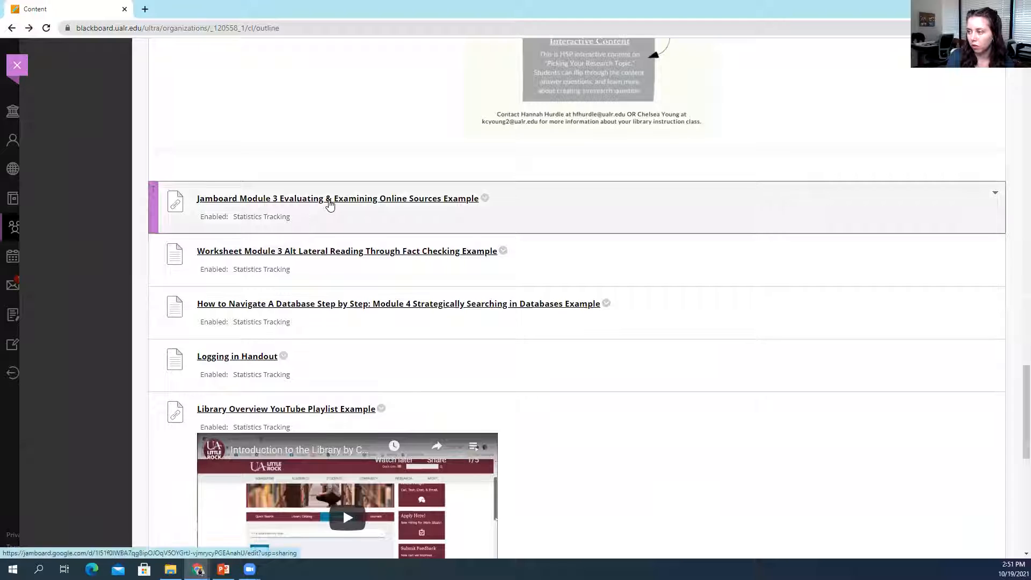
click(329, 199)
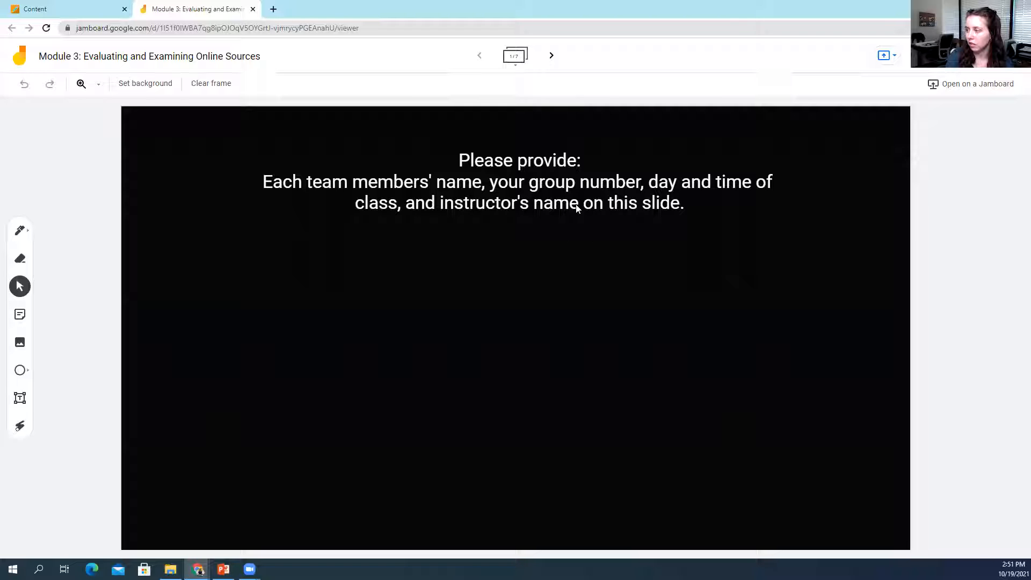
click(551, 56)
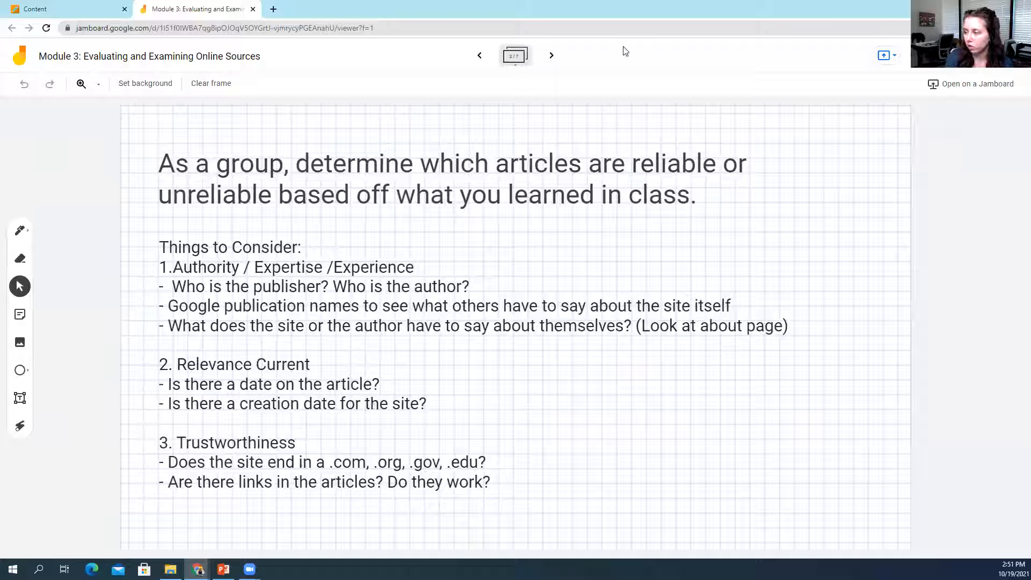
click(552, 56)
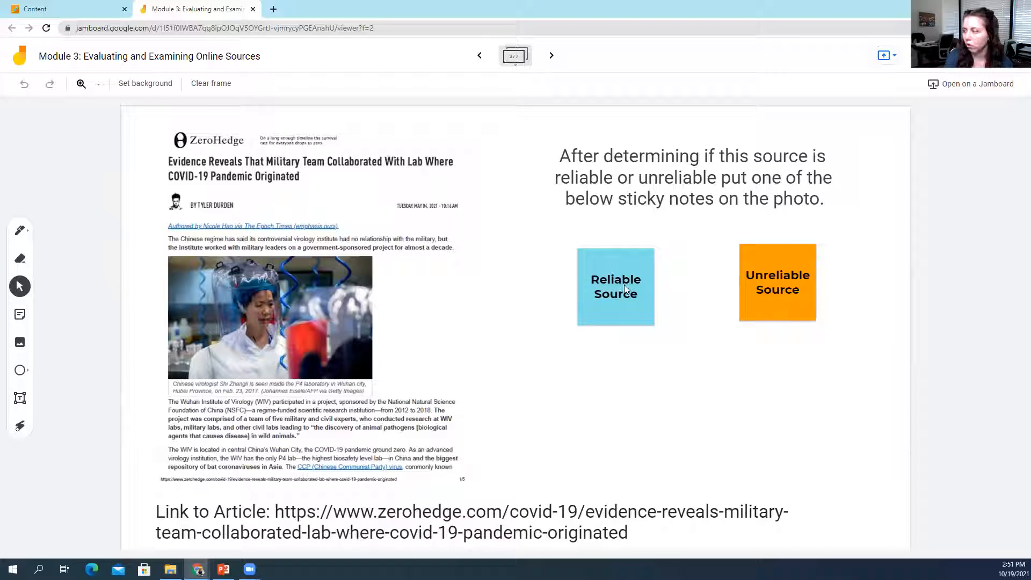
Nudge the Reliable Source sticky note, step through the remaining article frames, and return to Blackboard.
mouse_move(623, 286)
mouse_down()
mouse_move(630, 316)
mouse_move(637, 275)
mouse_up()
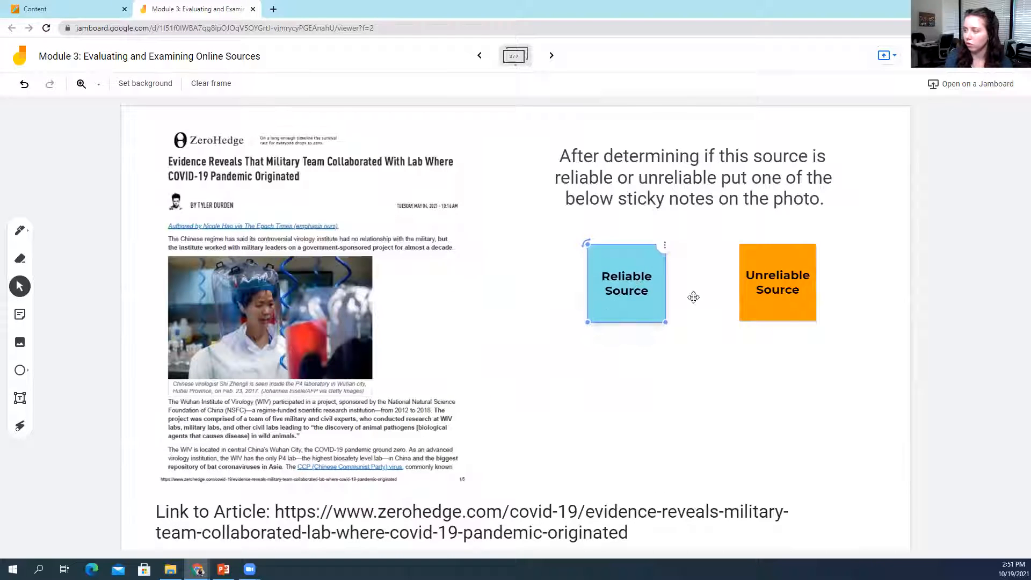
click(749, 372)
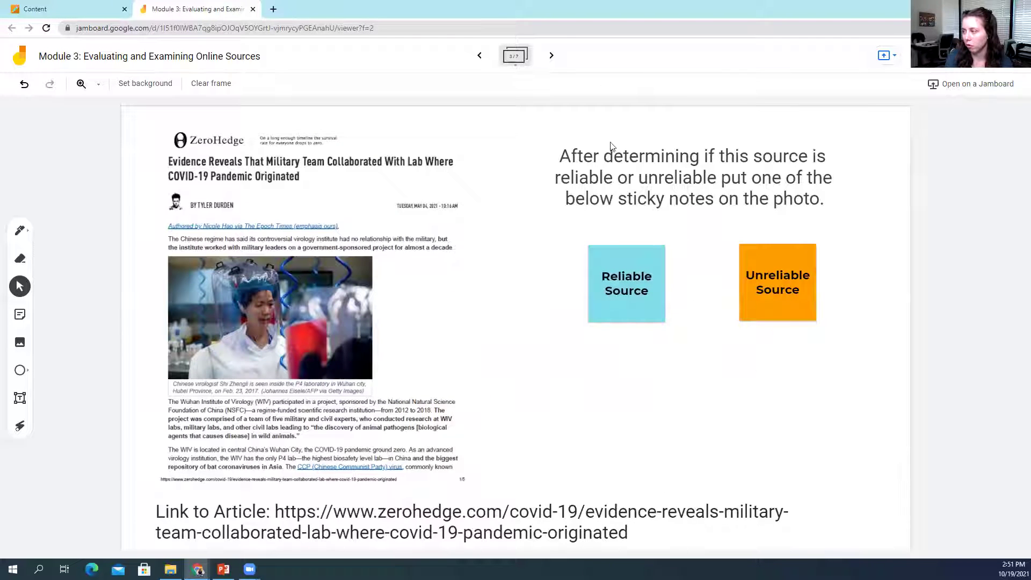
click(552, 58)
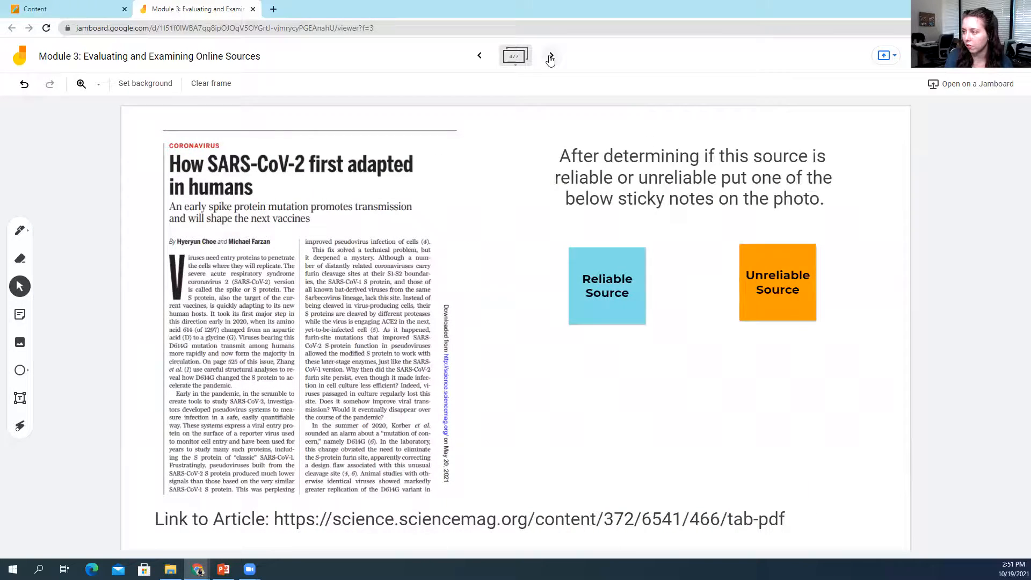
click(551, 58)
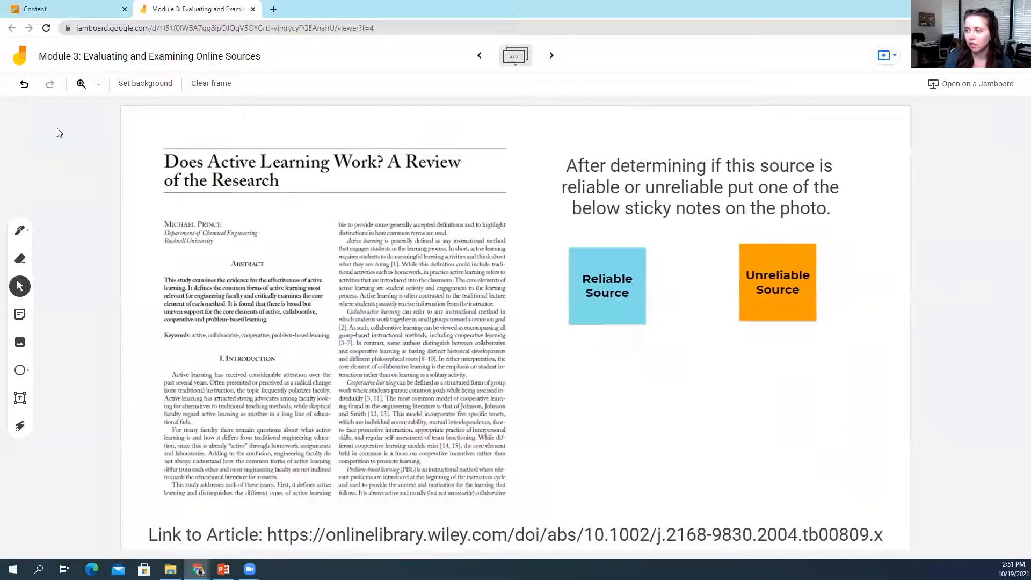
click(65, 11)
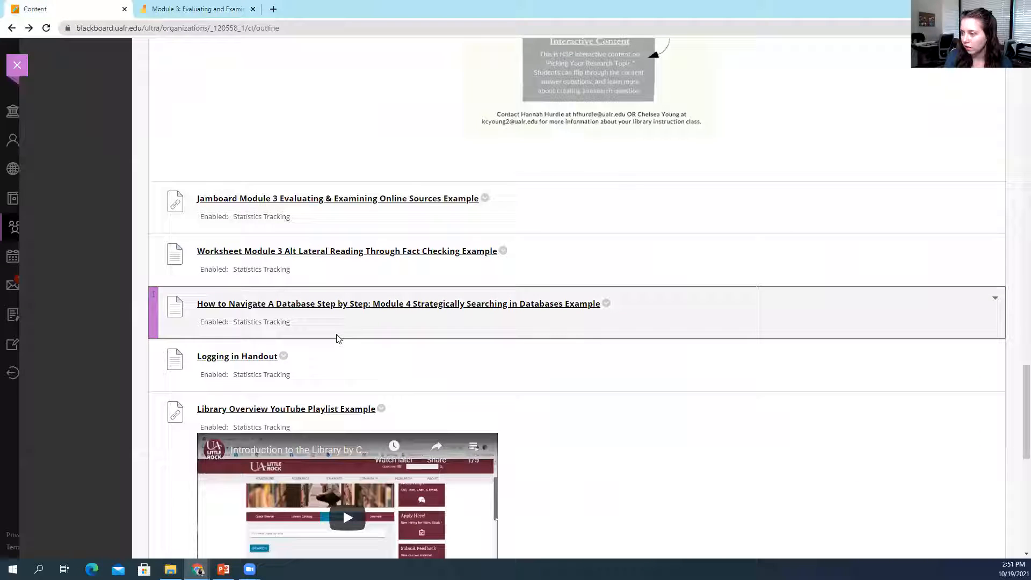
View the Worksheet Module 3 fact-checking example, then go back to the course content list.
click(312, 252)
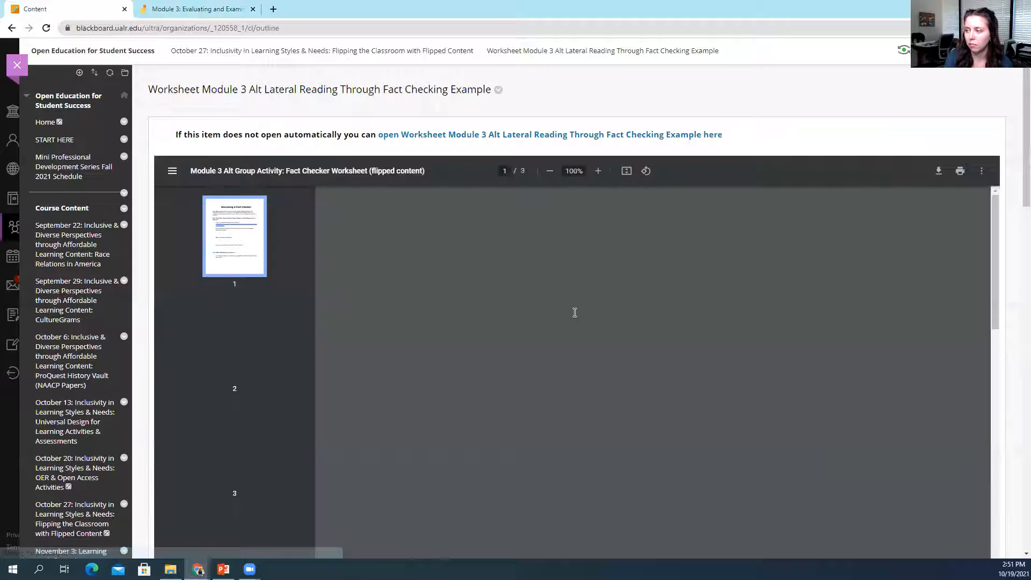
scroll(918, 363, down, 2)
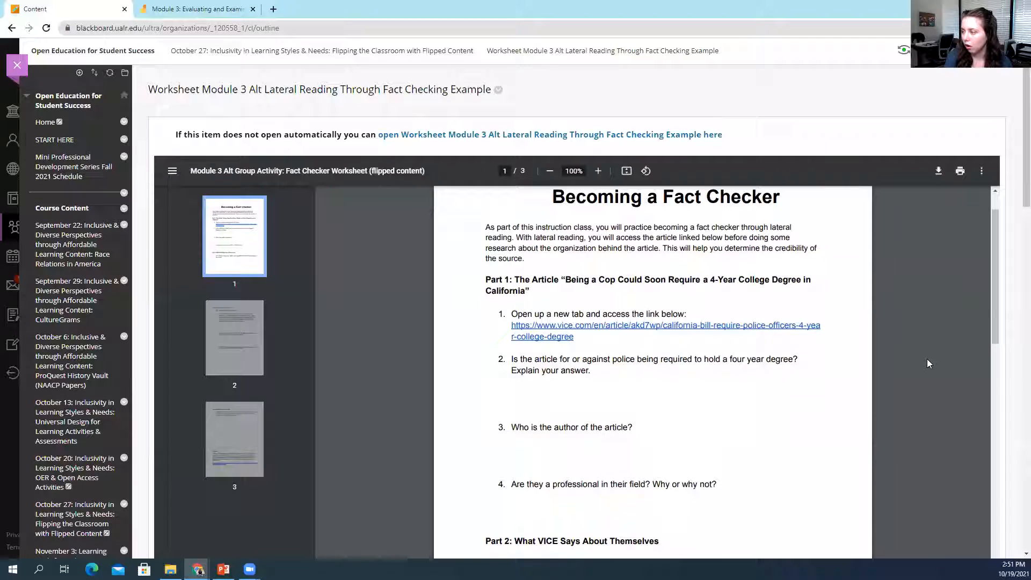
scroll(927, 364, down, 1)
scroll(926, 363, down, 1)
scroll(927, 363, down, 3)
scroll(928, 364, down, 1)
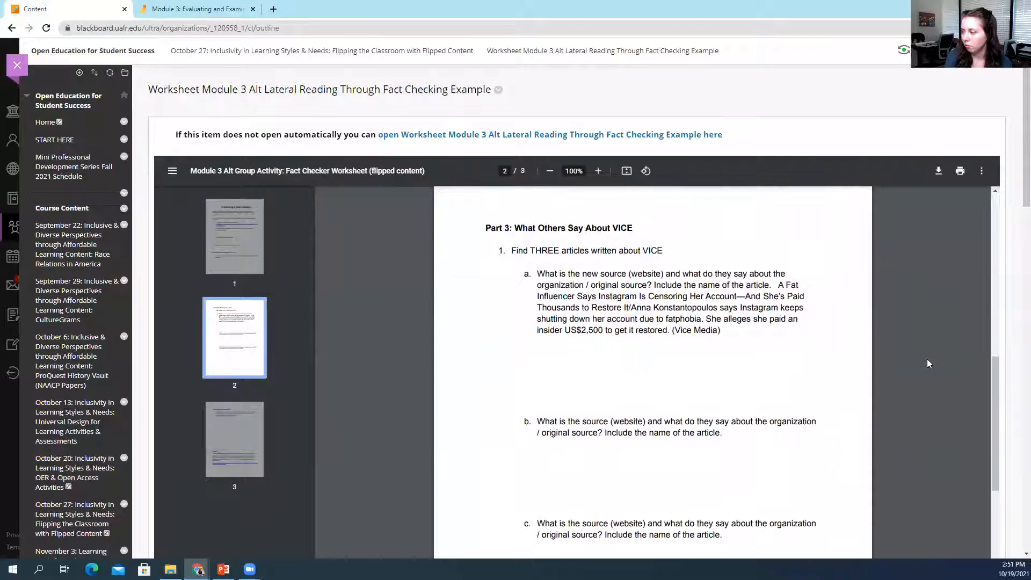
scroll(927, 362, down, 3)
scroll(927, 361, down, 5)
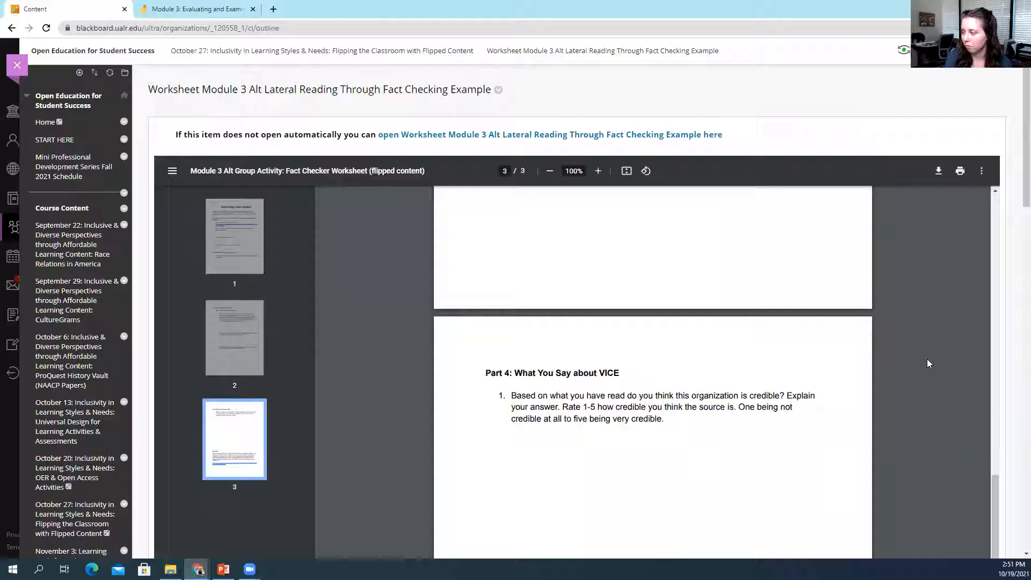
scroll(927, 361, down, 2)
scroll(924, 359, up, 1)
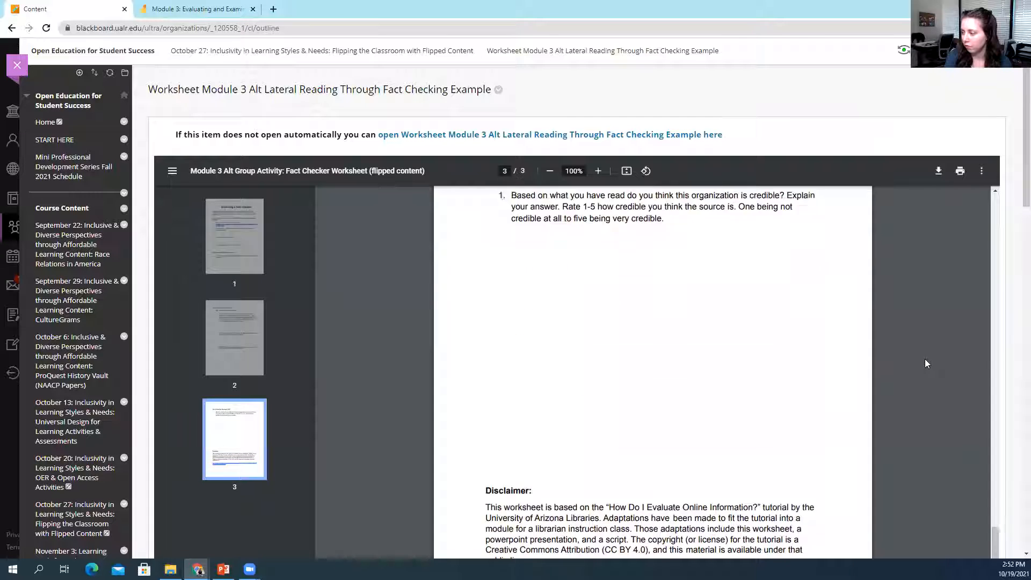
scroll(925, 360, up, 5)
scroll(925, 360, up, 3)
scroll(925, 363, up, 4)
scroll(924, 363, up, 4)
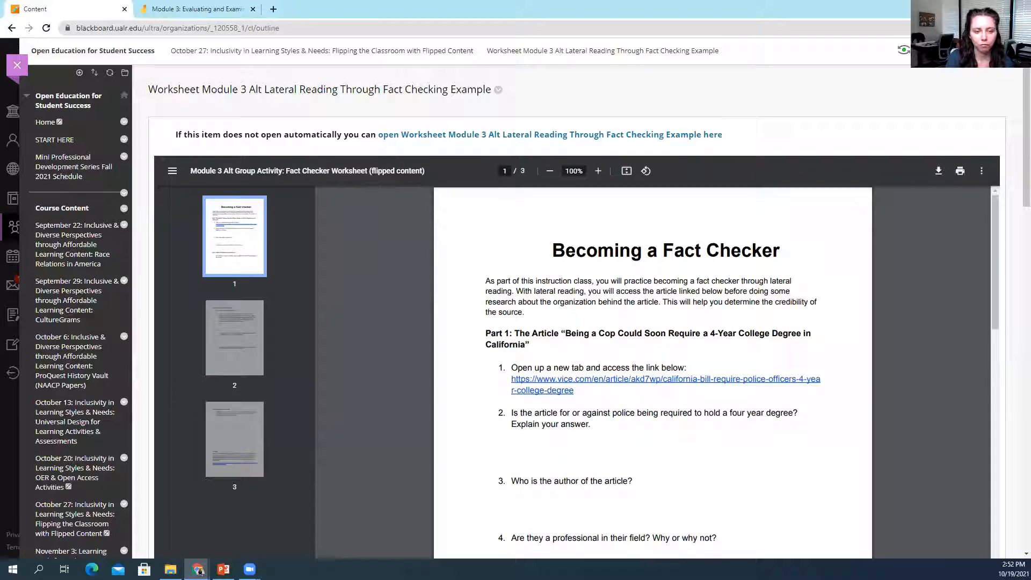
click(12, 27)
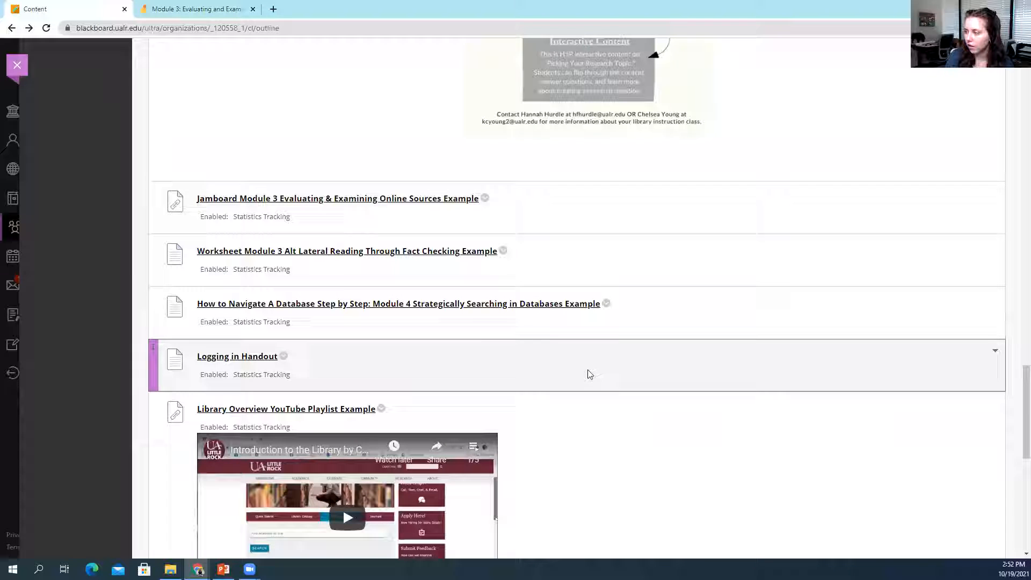
scroll(588, 374, down, 1)
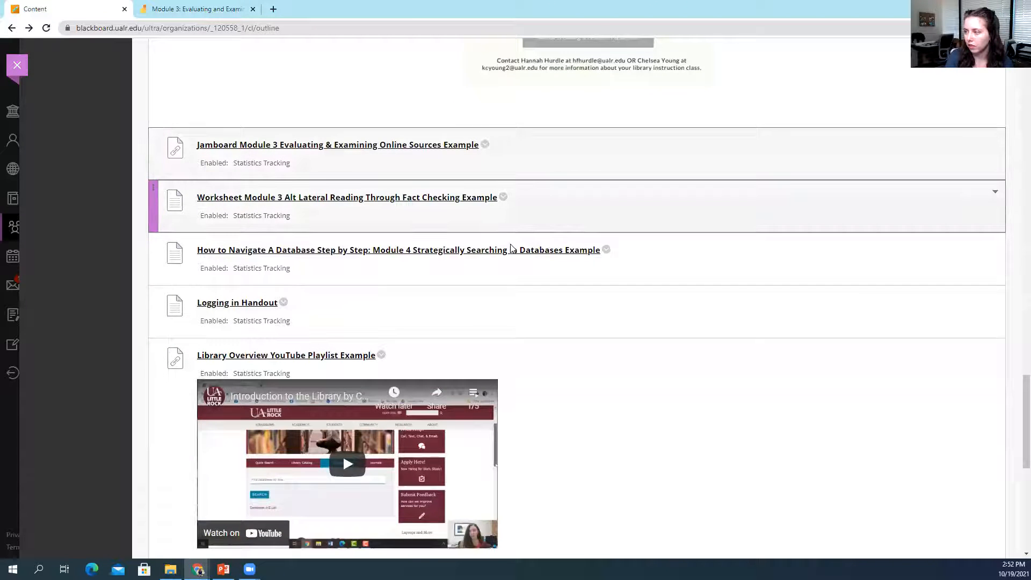
scroll(556, 300, down, 1)
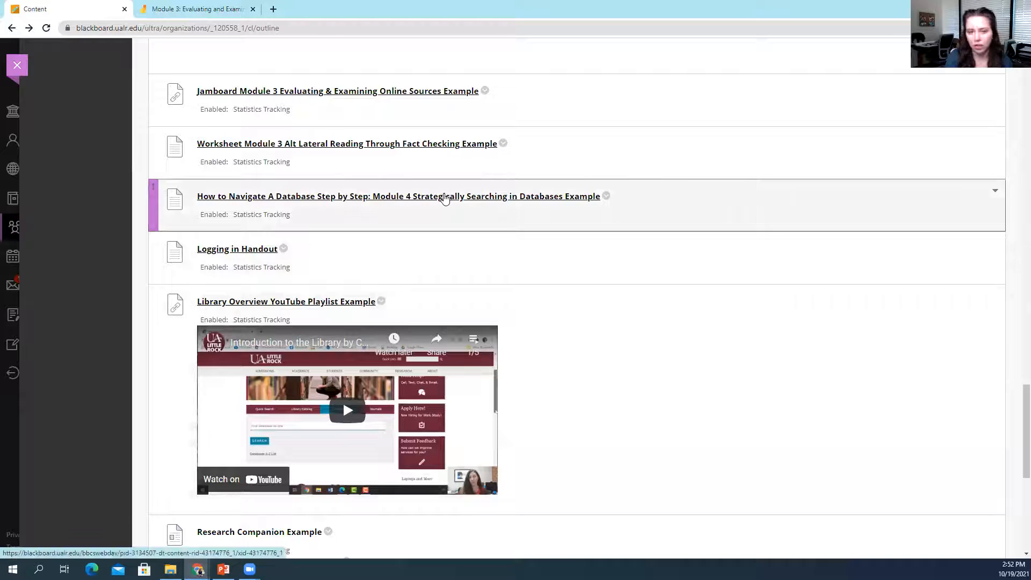
Show the 'How to Navigate A Database Step by Step' CQ Researcher guide.
click(416, 197)
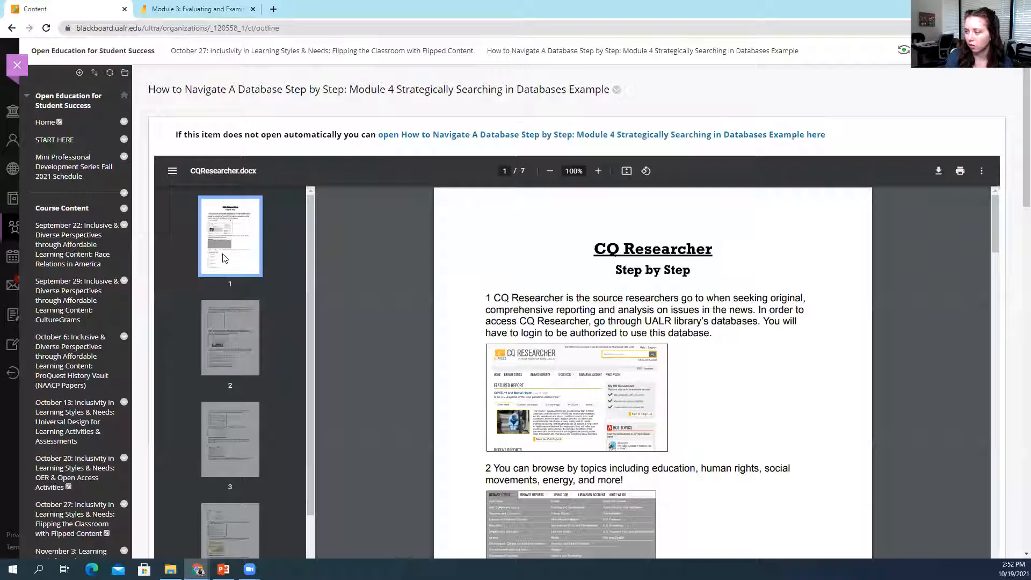
scroll(361, 232, down, 1)
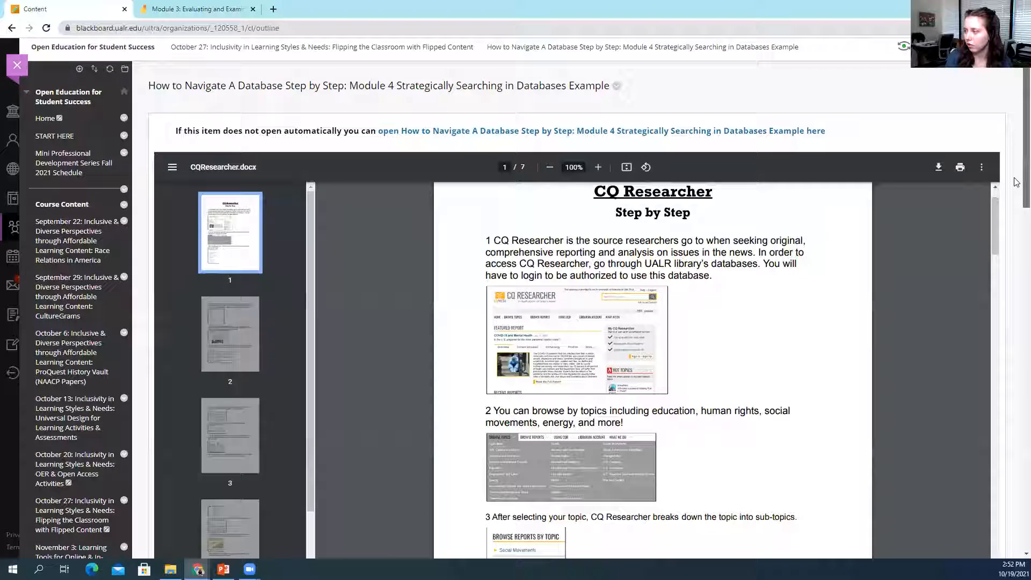
scroll(1015, 195, down, 2)
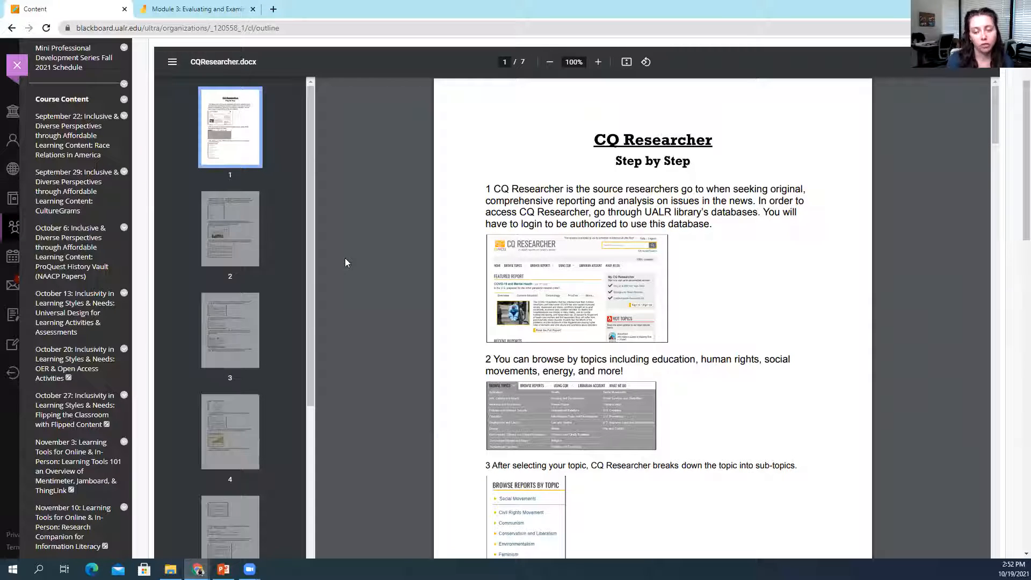
From the content list, view pages 2 and 3 of the 'Get Connected' Logging in Handout.
click(12, 29)
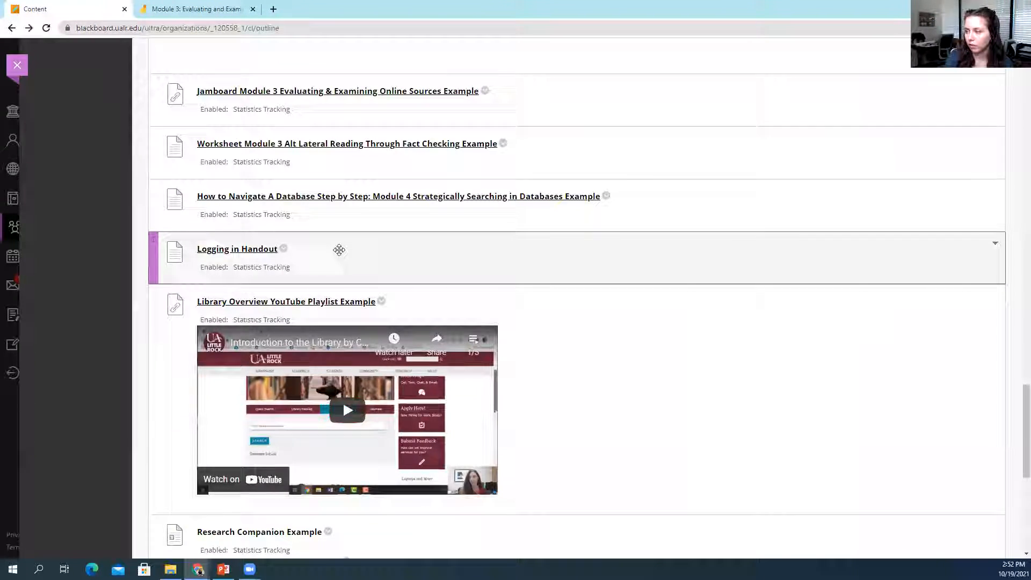
click(258, 199)
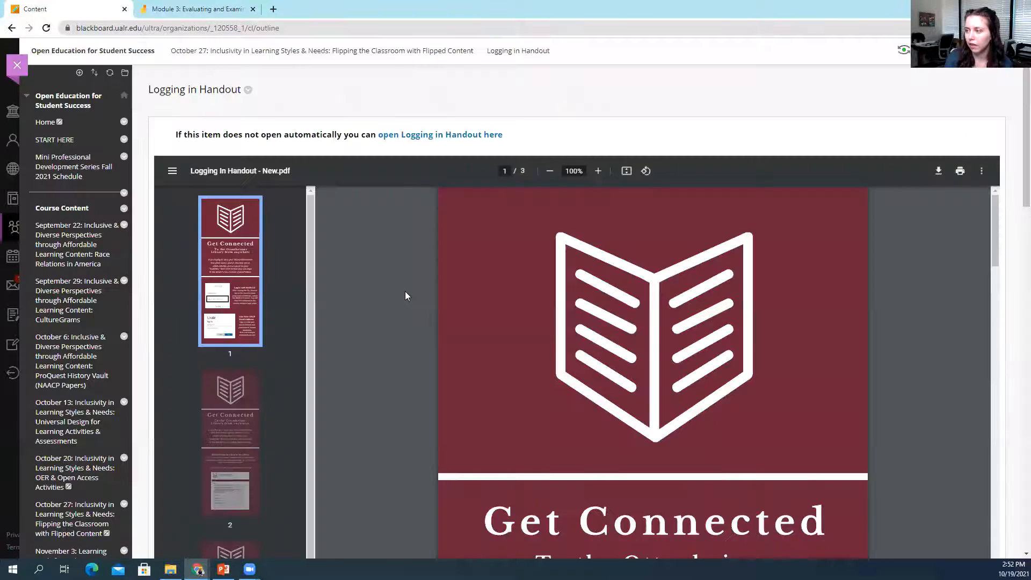
scroll(1016, 236, down, 2)
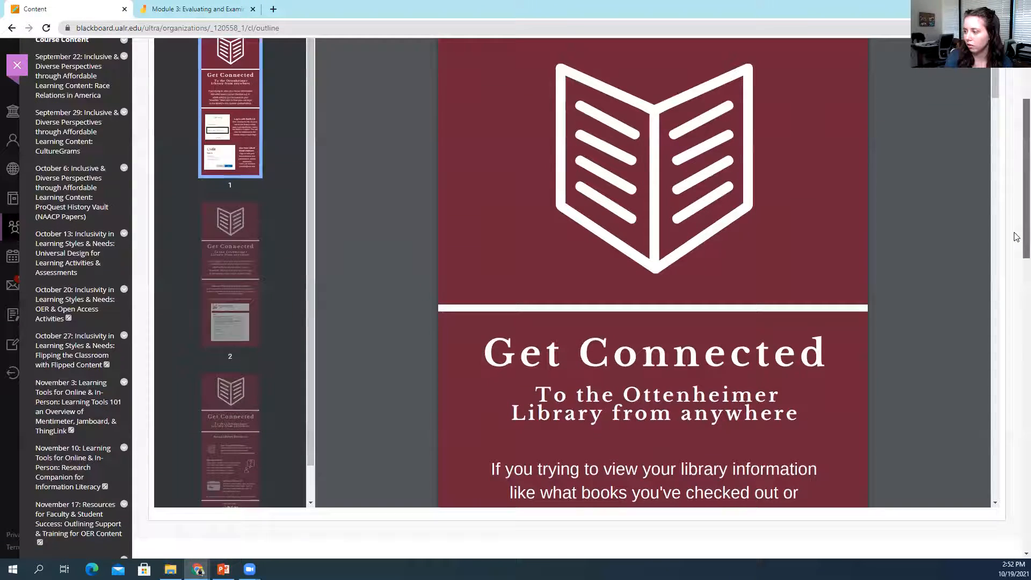
scroll(1015, 236, up, 1)
scroll(689, 274, down, 3)
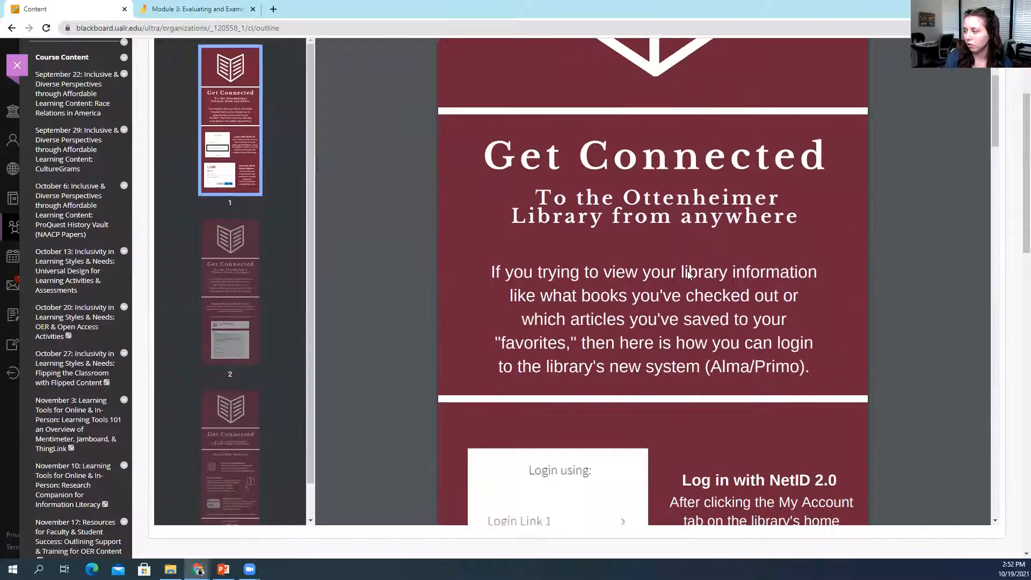
scroll(689, 274, down, 5)
click(235, 284)
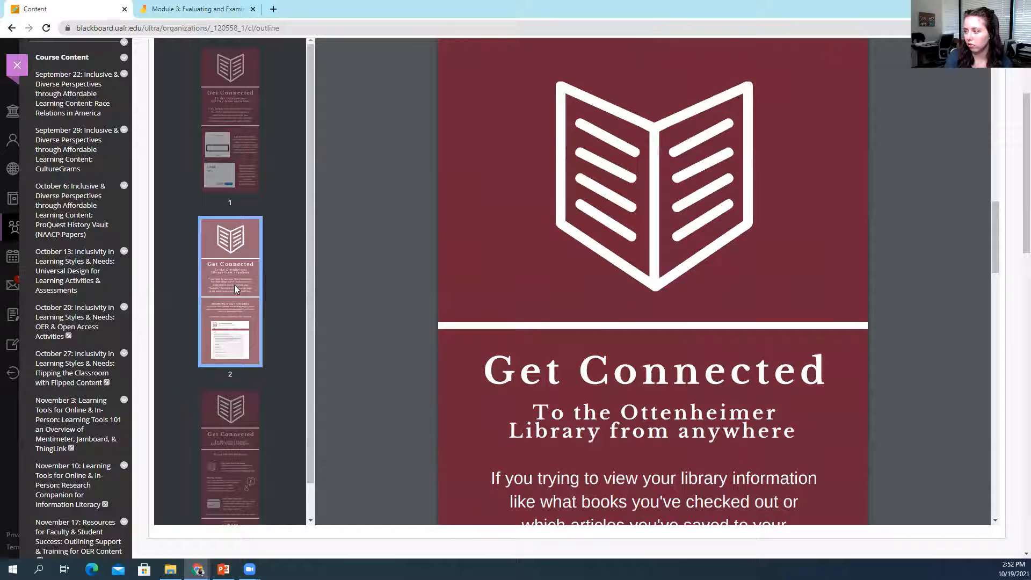
scroll(698, 244, down, 6)
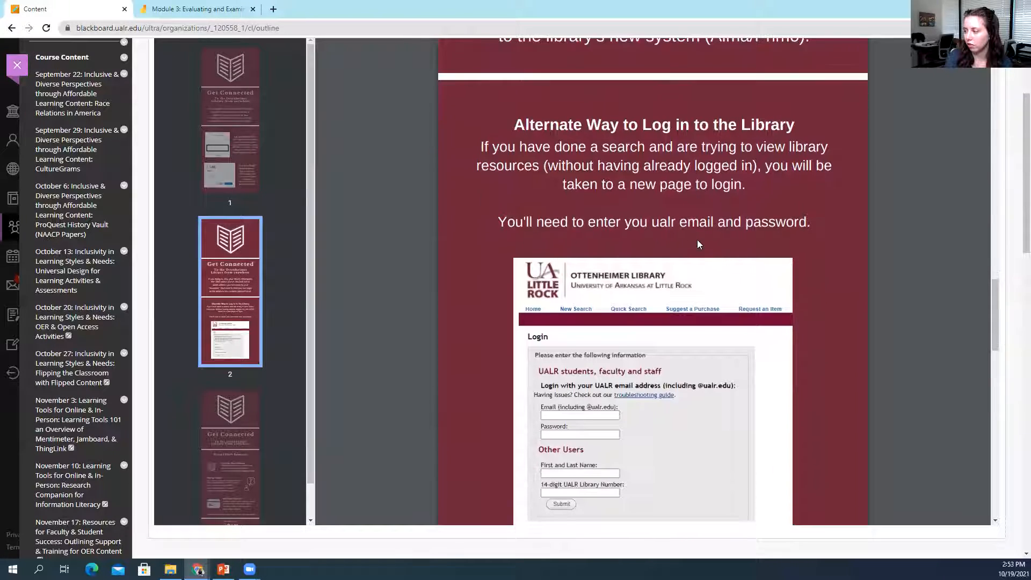
scroll(697, 244, down, 2)
click(234, 433)
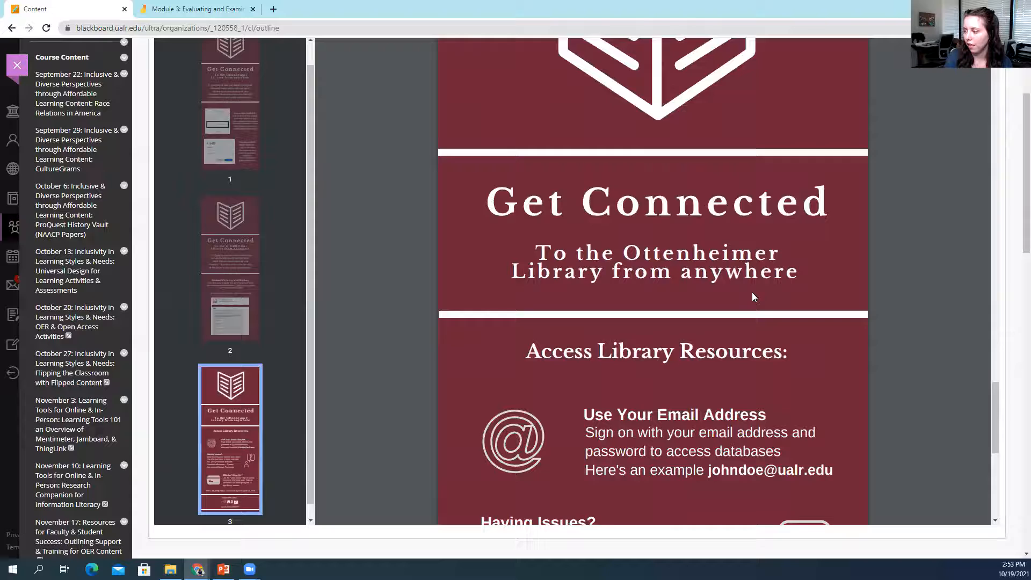
scroll(751, 293, down, 2)
scroll(751, 293, down, 2)
scroll(752, 292, down, 1)
scroll(751, 292, up, 5)
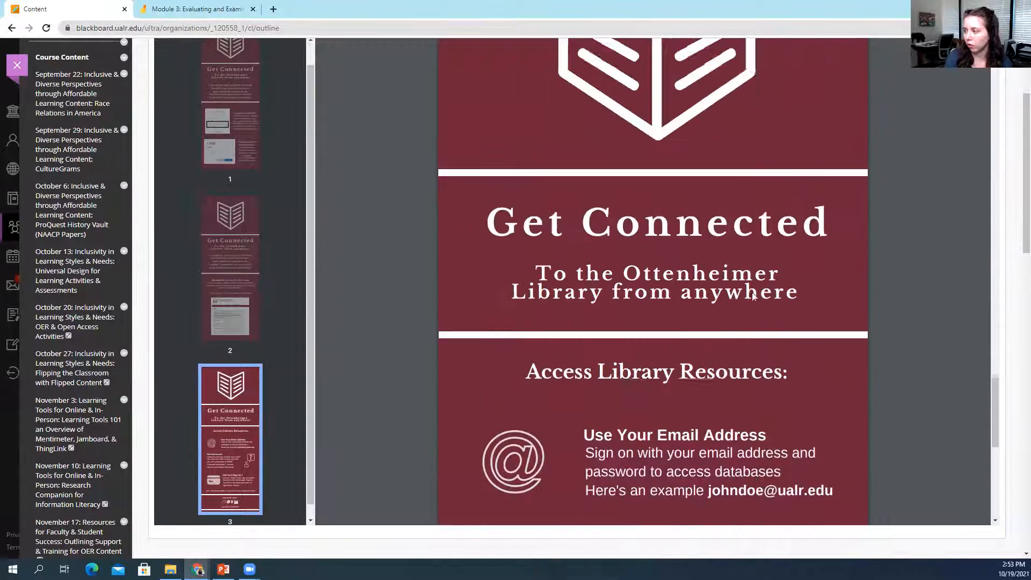
scroll(753, 295, up, 2)
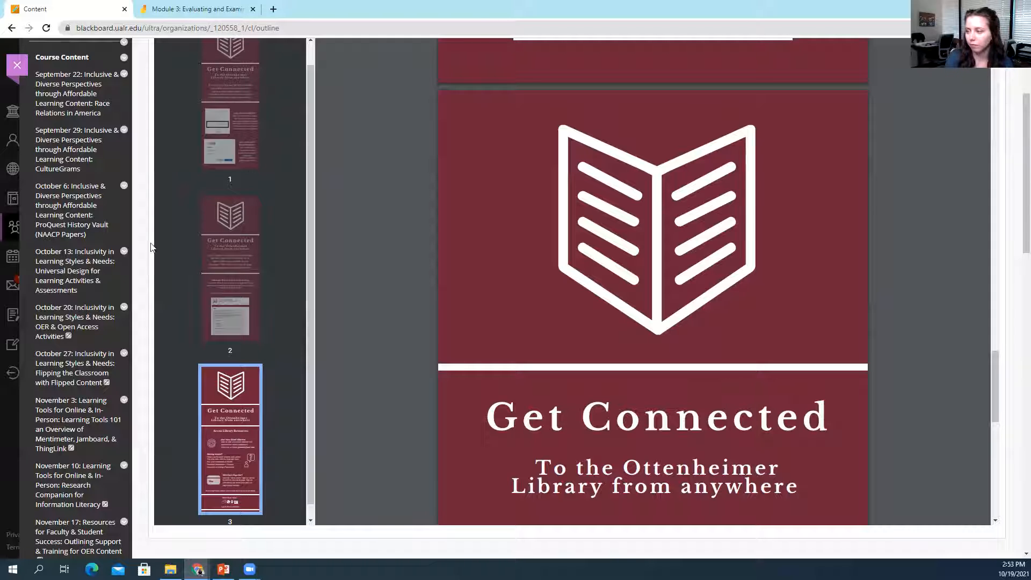
scroll(153, 245, up, 2)
Back on the content list, launch the Library Overview YouTube Playlist Example in a new tab.
click(12, 29)
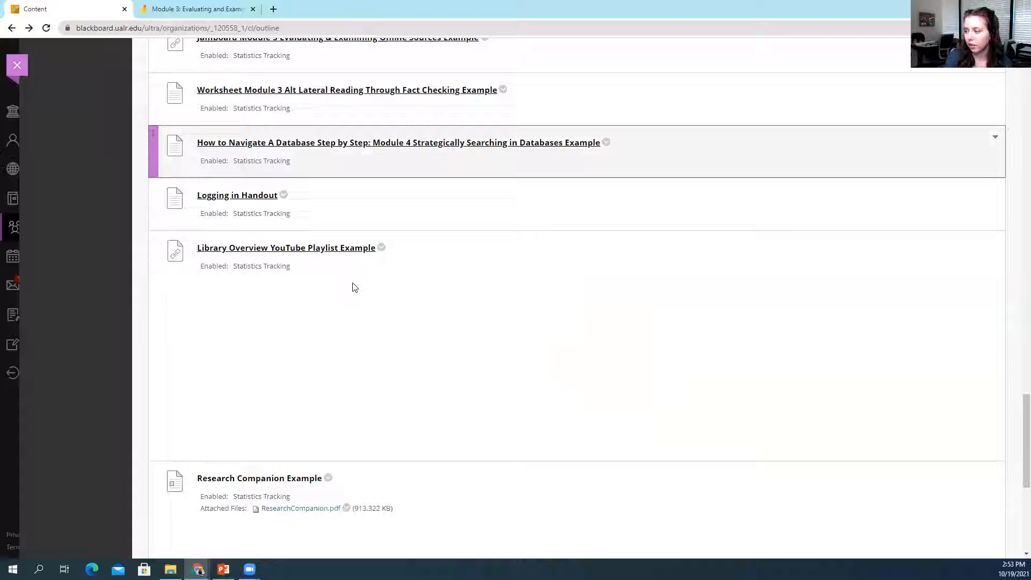
scroll(352, 286, down, 5)
scroll(353, 287, up, 3)
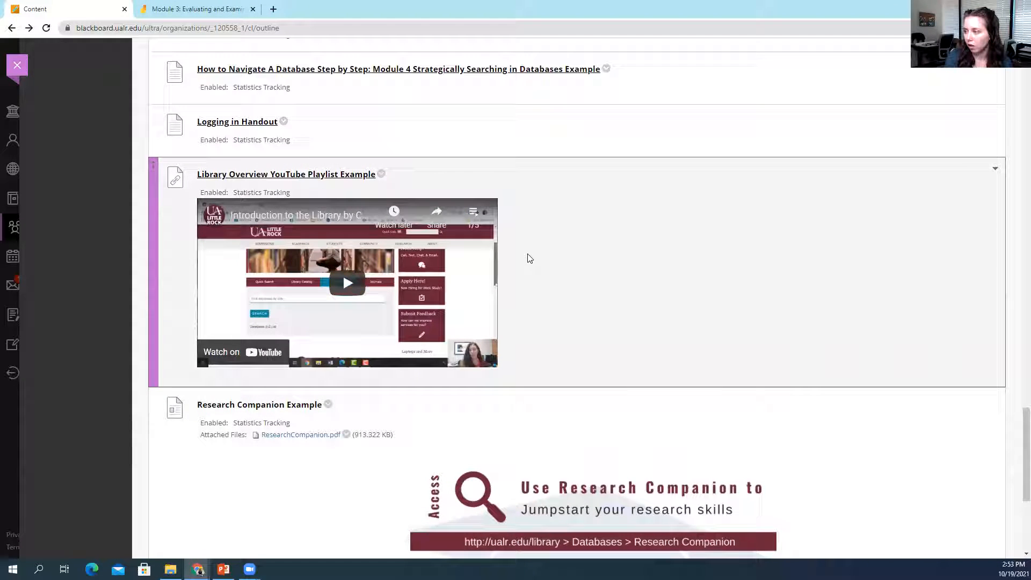
click(269, 176)
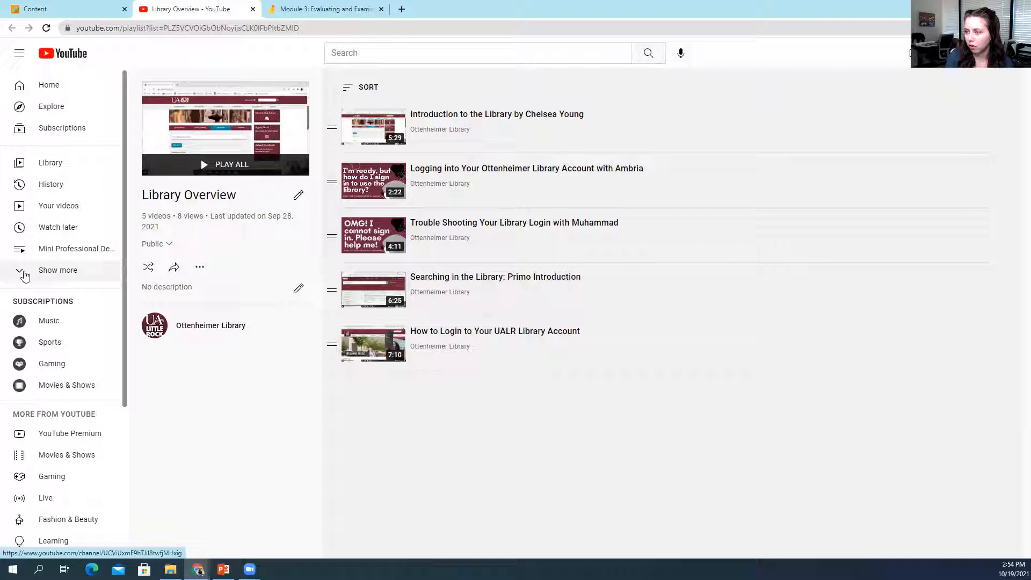
Reach the Ottenheimer Library channel's playlists and start, then pause and rewind, the Introduction to Library Databases playlist.
click(28, 272)
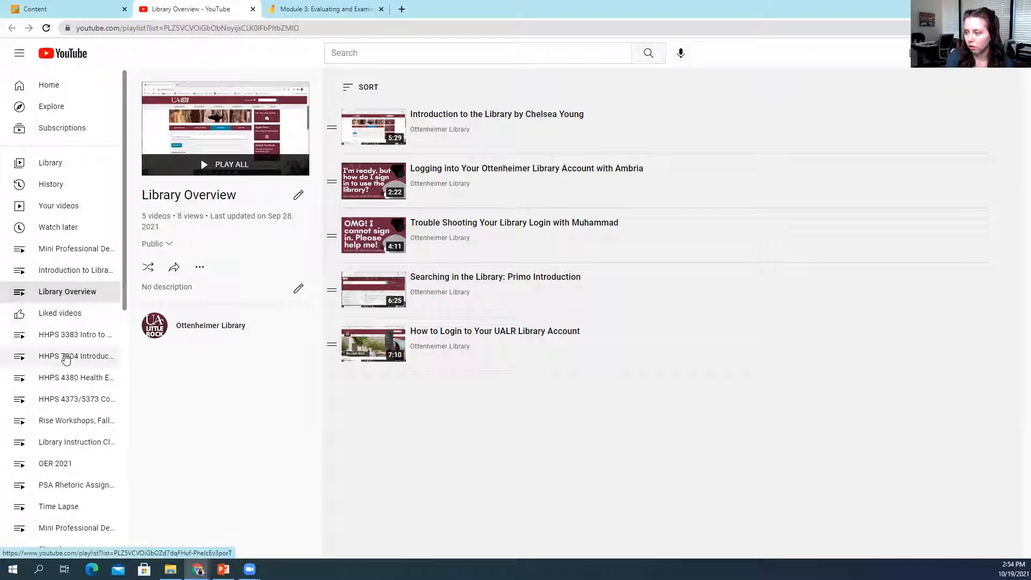
scroll(66, 359, down, 2)
scroll(67, 359, down, 3)
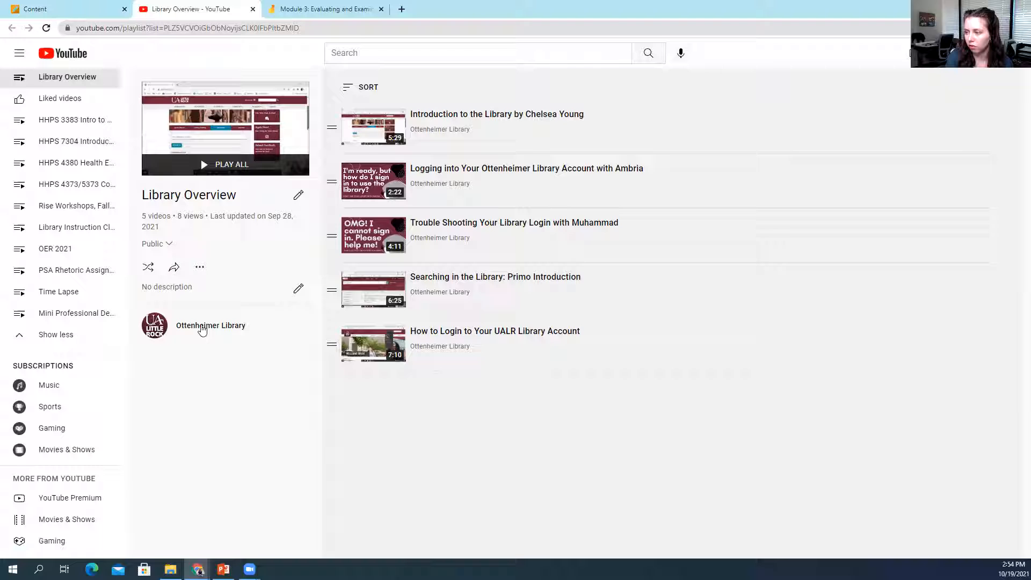
click(201, 329)
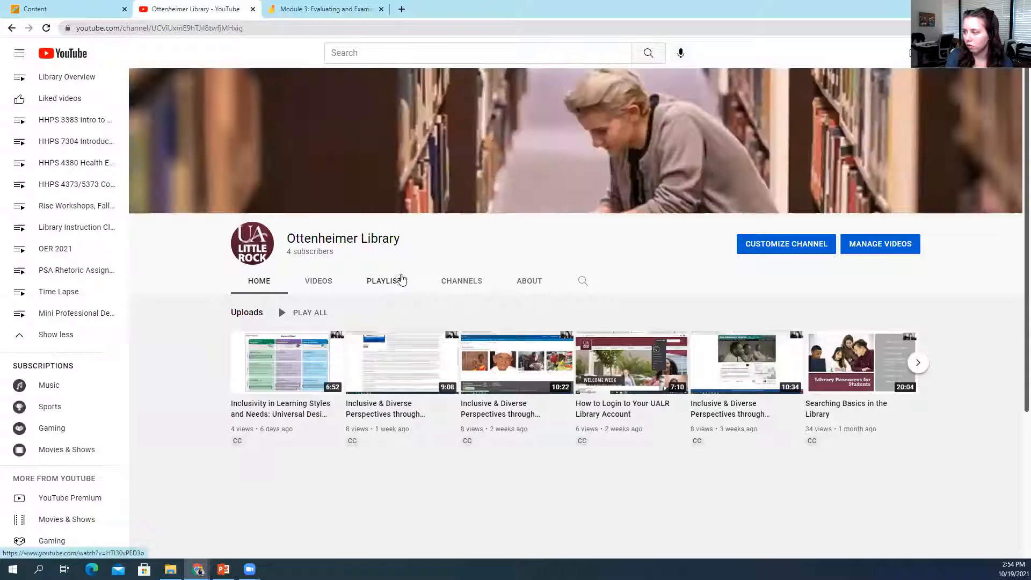
click(387, 280)
scroll(559, 438, down, 1)
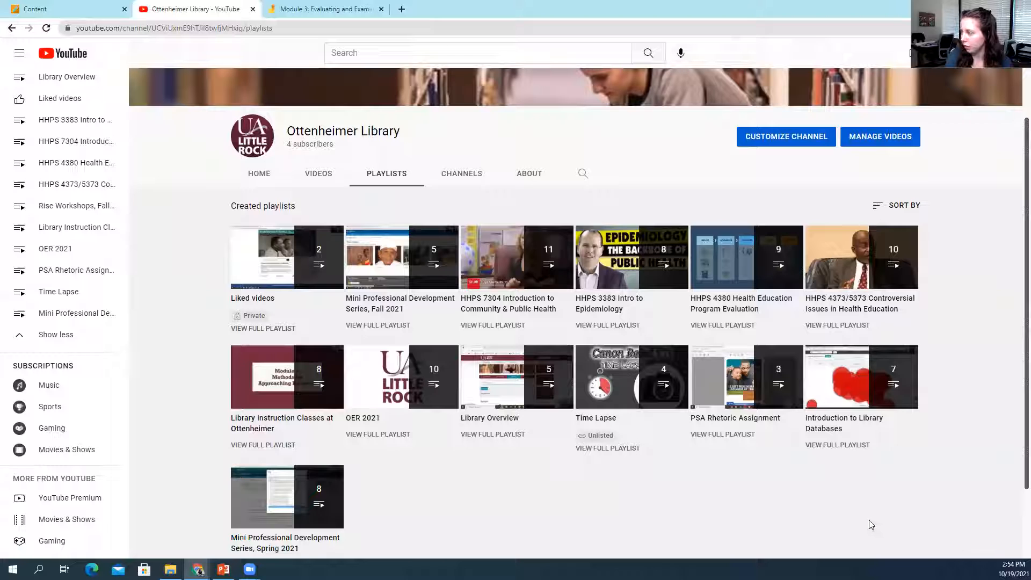
click(844, 438)
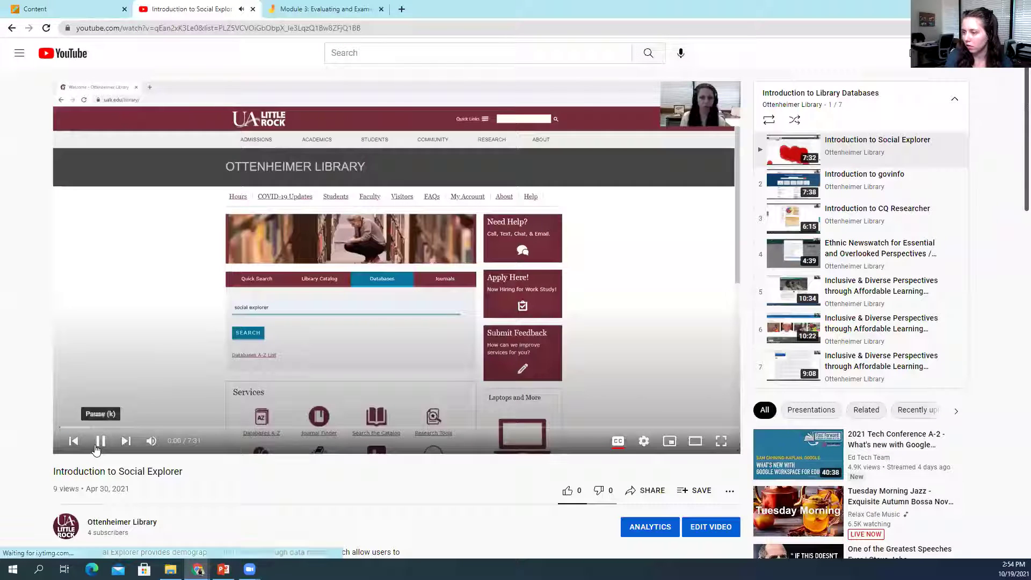
click(100, 441)
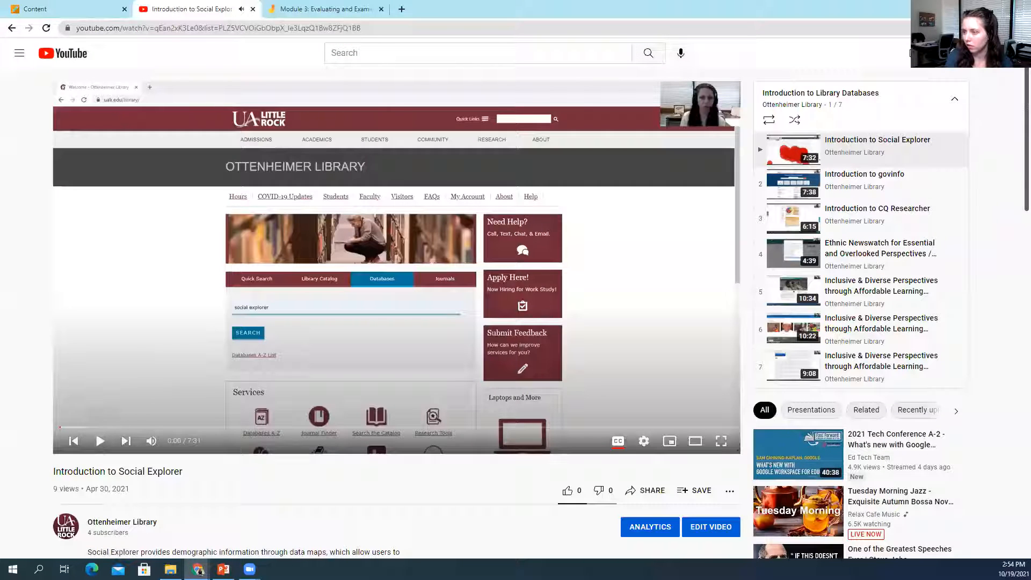
key(Home)
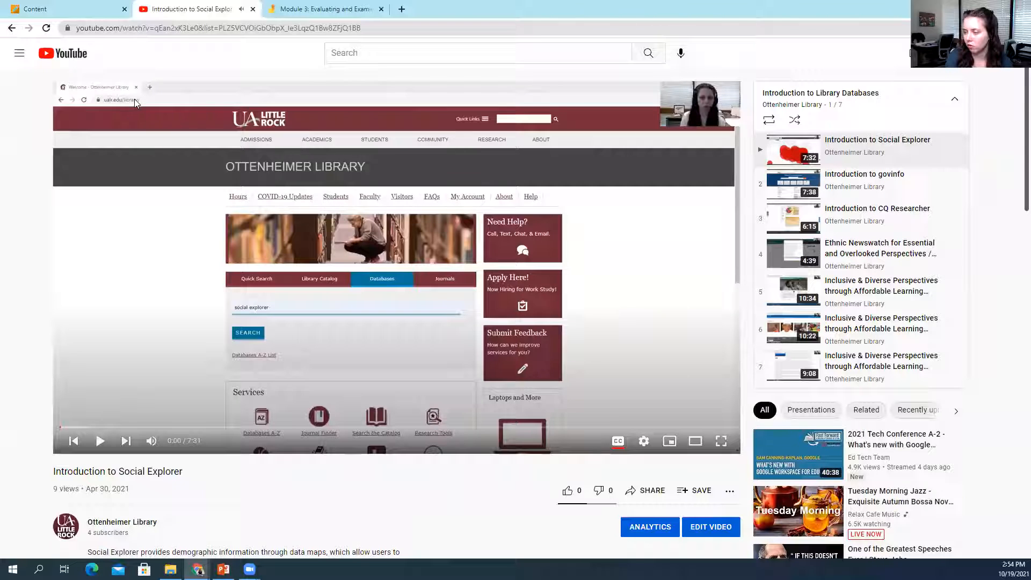
Return to the channel playlists, dismiss the floating player, and show the Introduction to Library Databases playlist page.
click(12, 28)
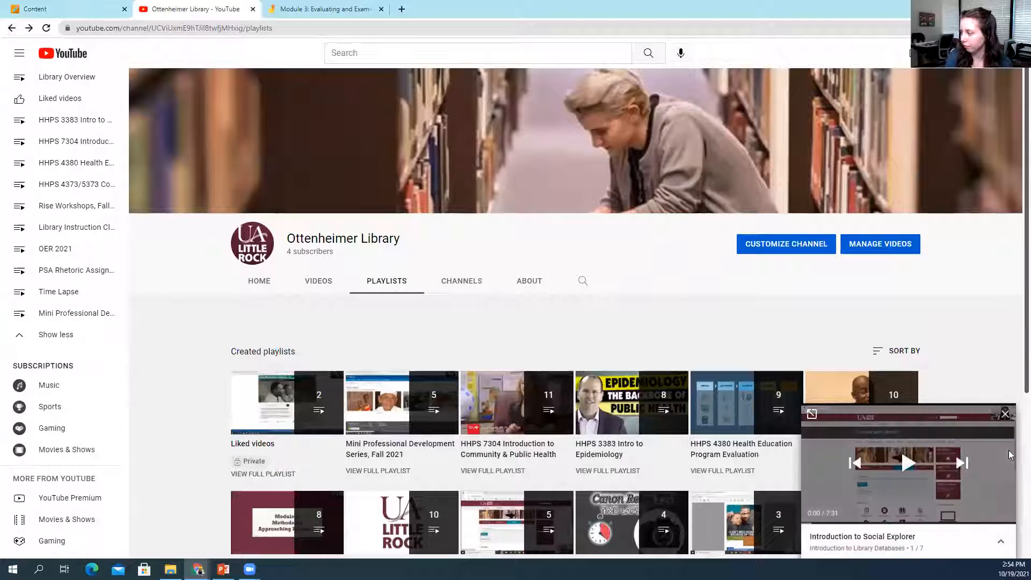
click(1004, 414)
scroll(921, 351, down, 3)
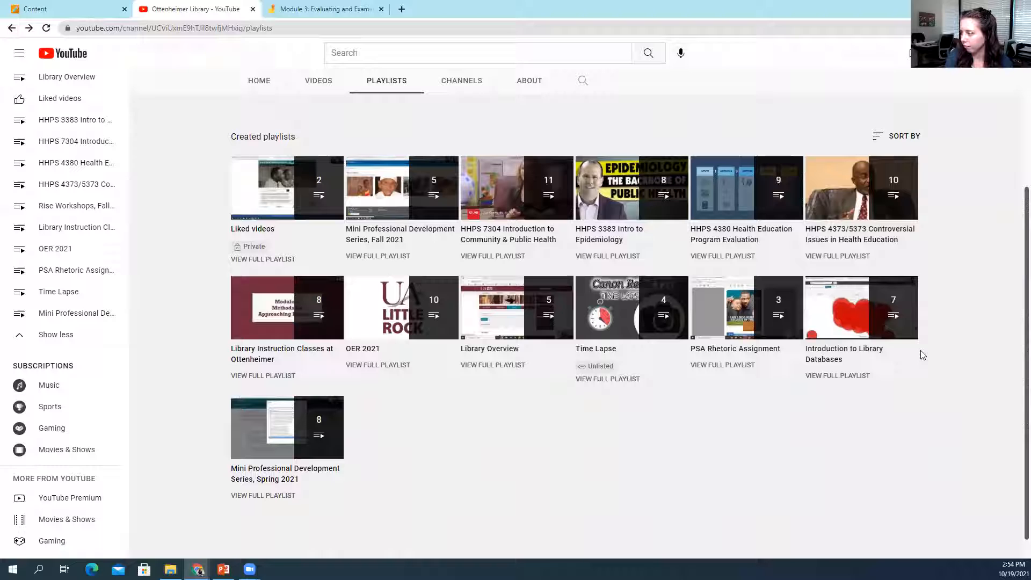
mouse_move(861, 308)
click(836, 376)
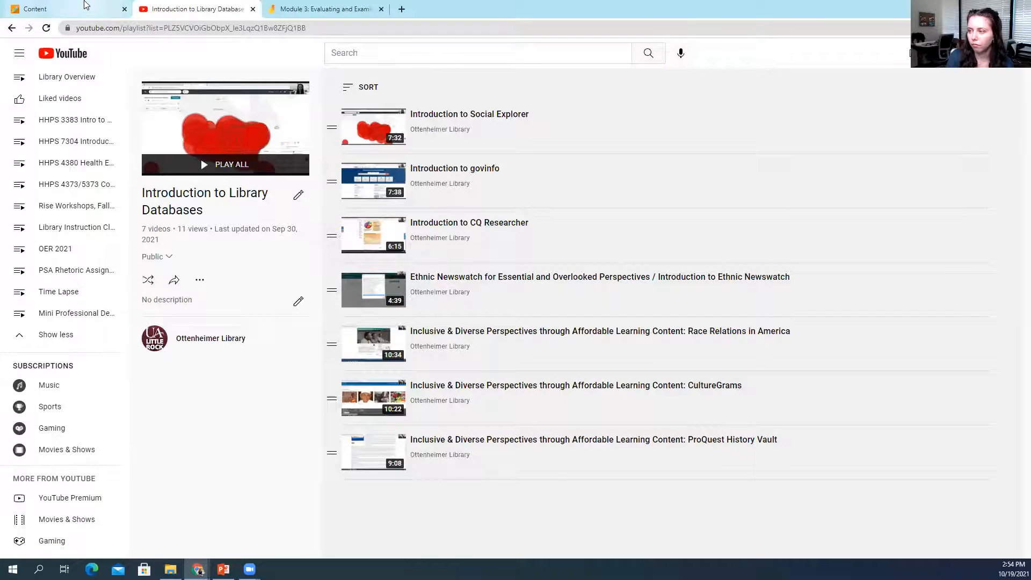
Switch back to the Blackboard Content tab from YouTube.
click(48, 9)
scroll(373, 363, down, 1)
scroll(370, 367, down, 2)
scroll(308, 391, down, 1)
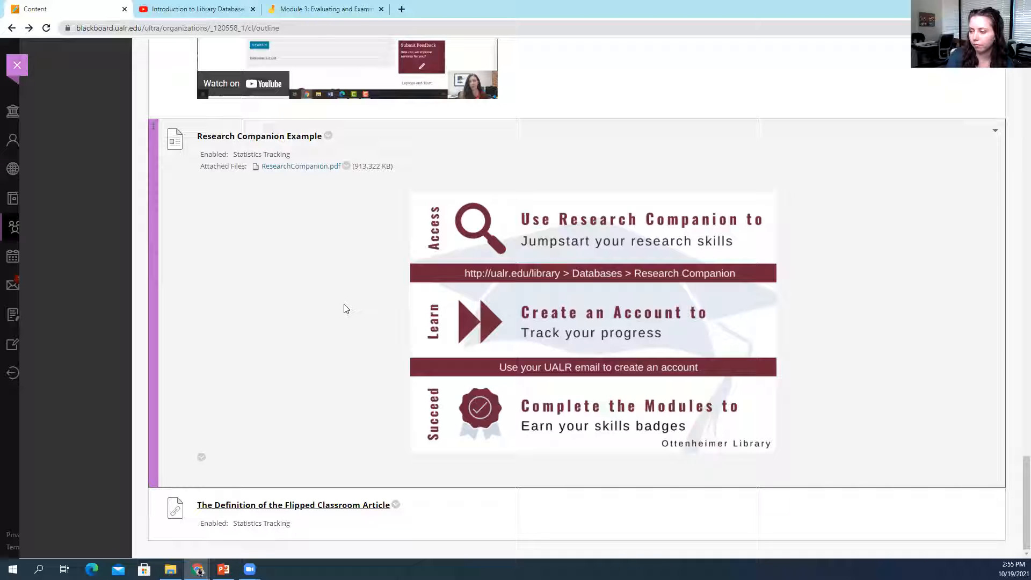
scroll(343, 309, up, 5)
scroll(344, 308, up, 5)
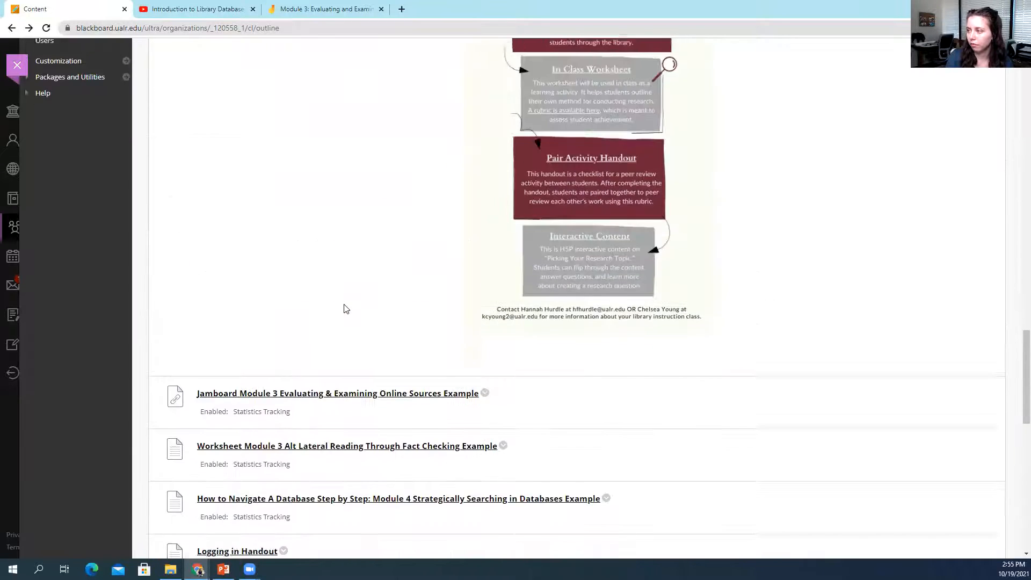
scroll(343, 309, up, 5)
scroll(344, 309, up, 3)
scroll(344, 308, up, 3)
scroll(344, 309, up, 1)
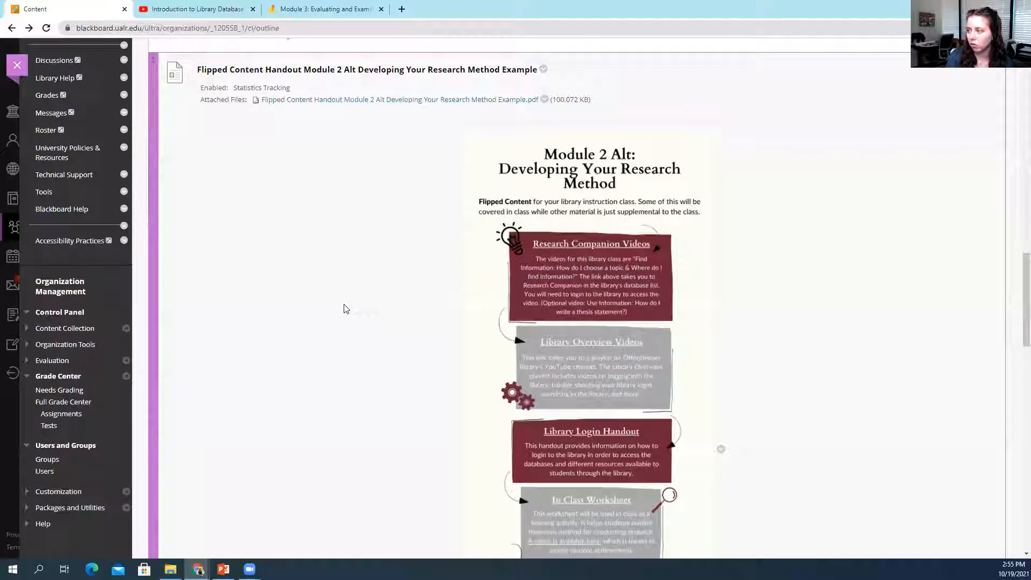
scroll(344, 308, up, 2)
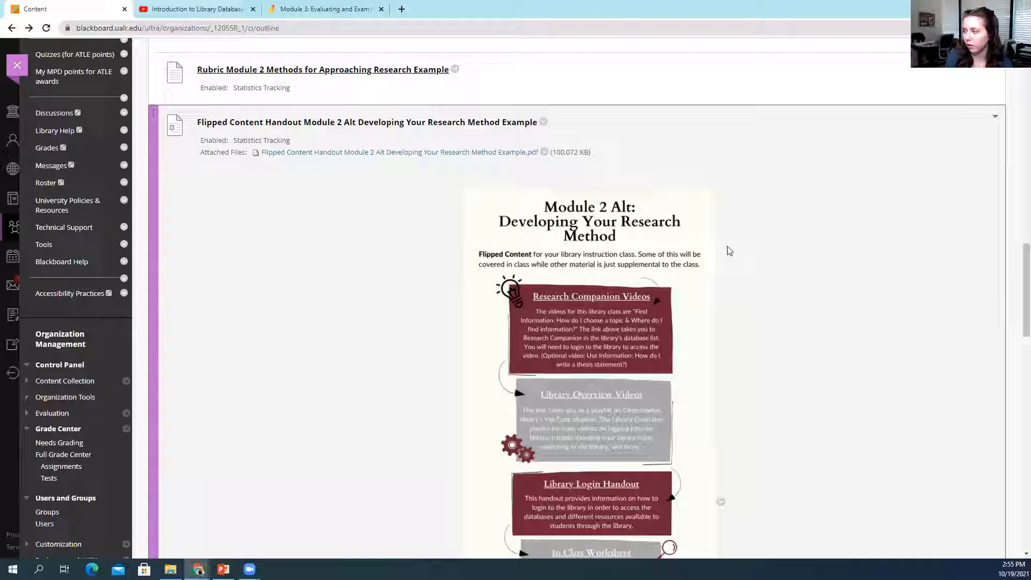
scroll(728, 249, down, 3)
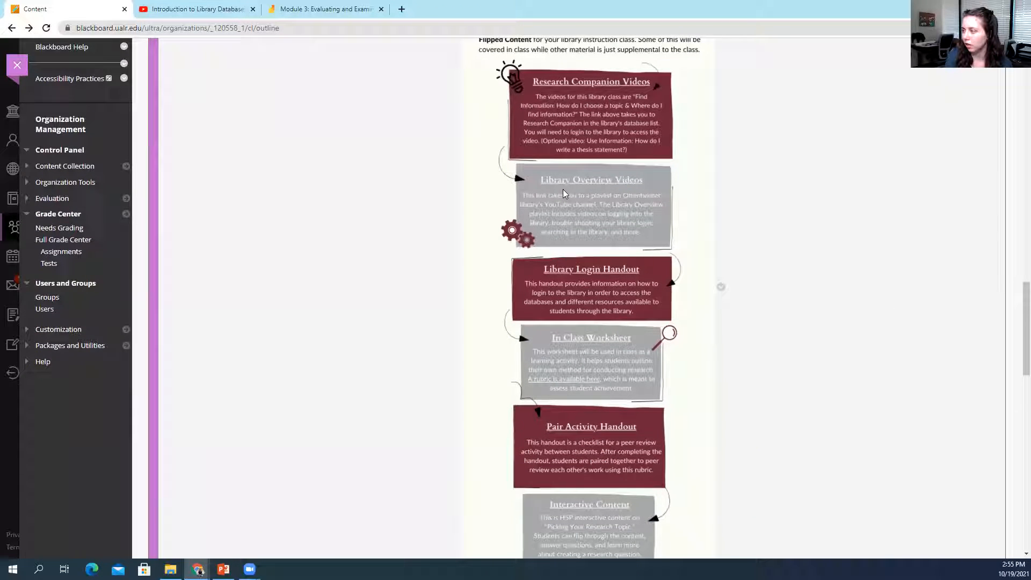
scroll(734, 269, down, 2)
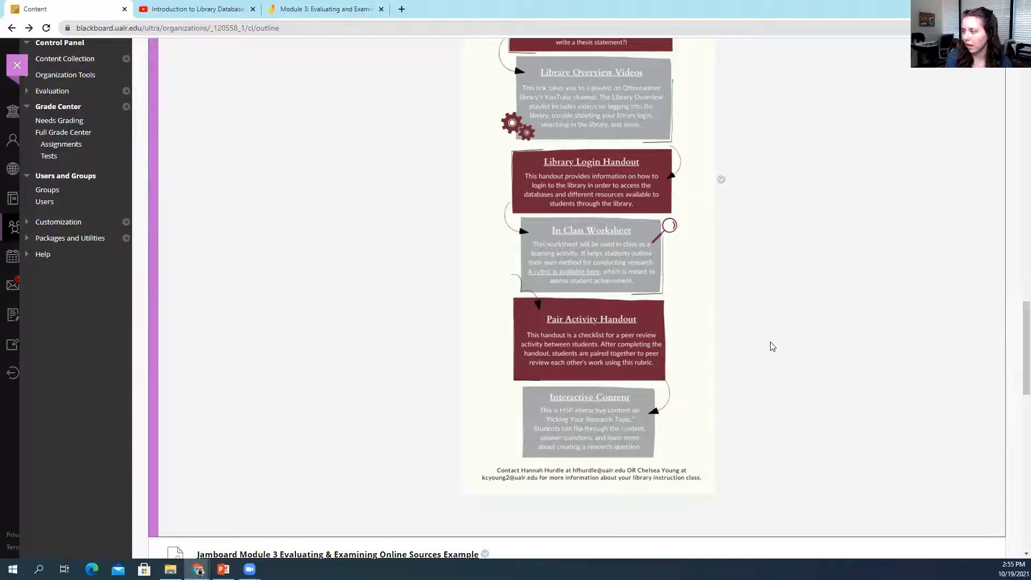
scroll(771, 344, down, 2)
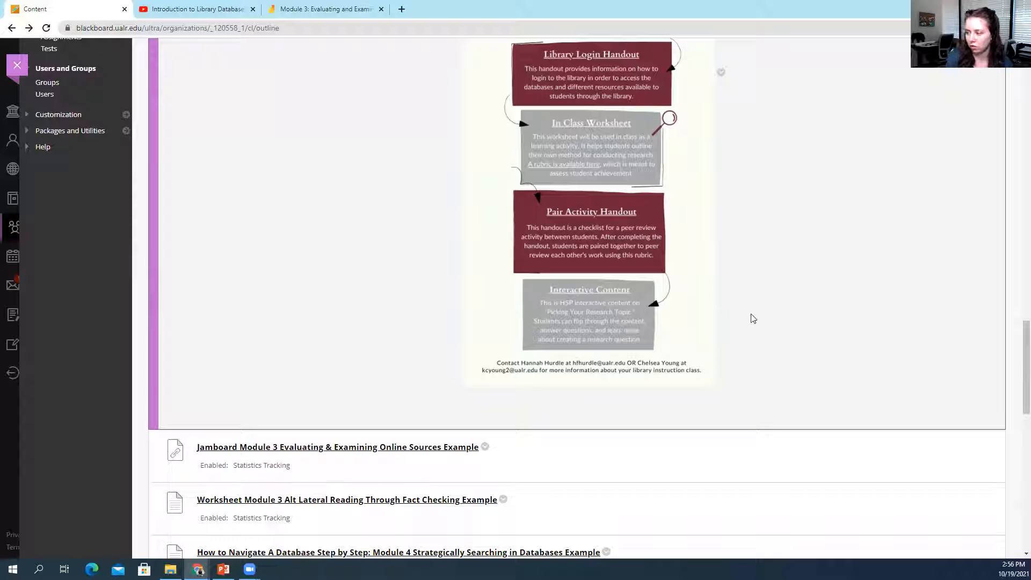
scroll(771, 319, down, 2)
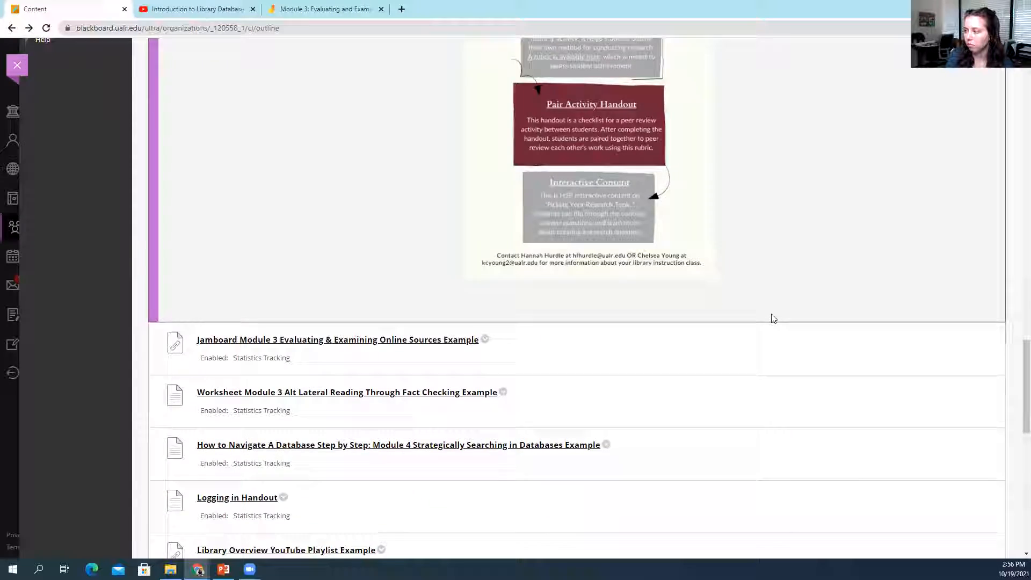
scroll(771, 319, up, 5)
scroll(771, 319, up, 3)
scroll(771, 320, up, 1)
scroll(771, 318, up, 3)
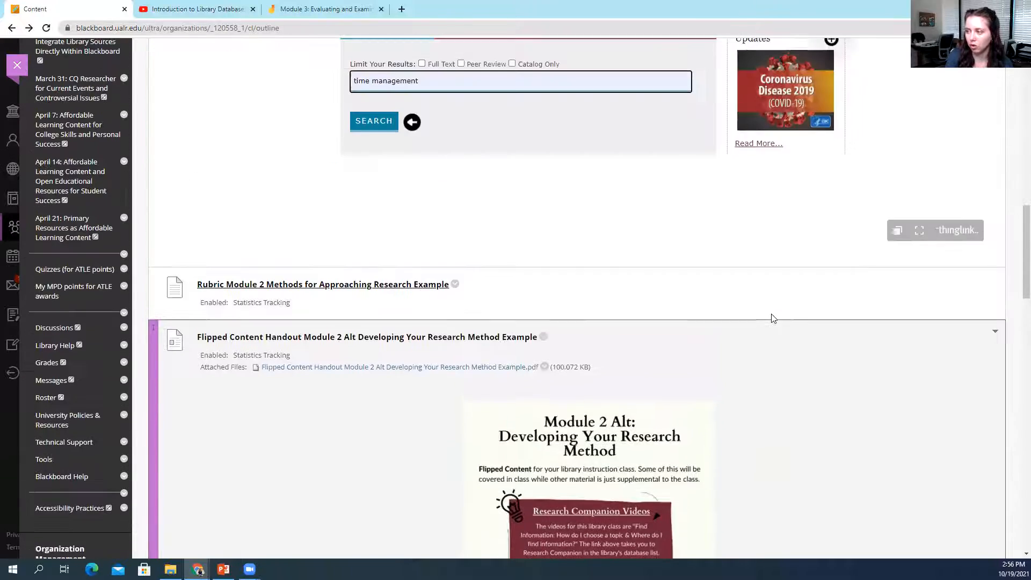
scroll(770, 319, up, 1)
scroll(770, 320, up, 3)
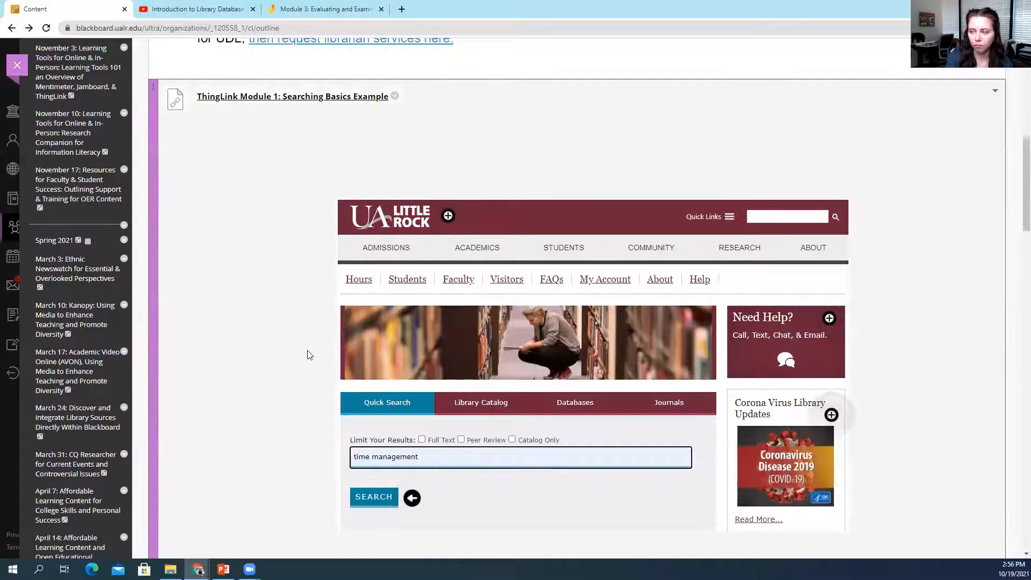
scroll(298, 355, up, 1)
scroll(293, 359, up, 5)
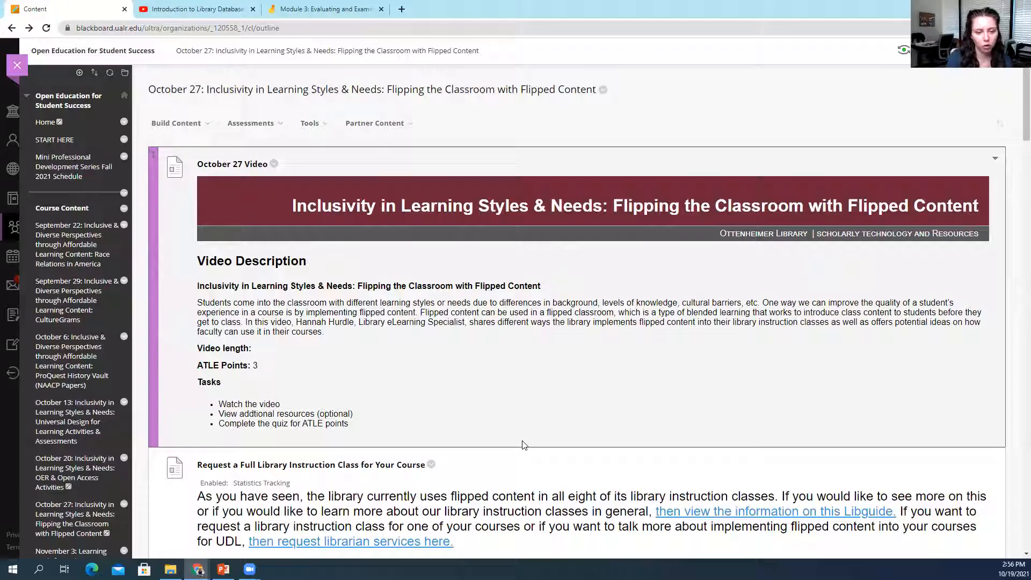
scroll(488, 315, down, 5)
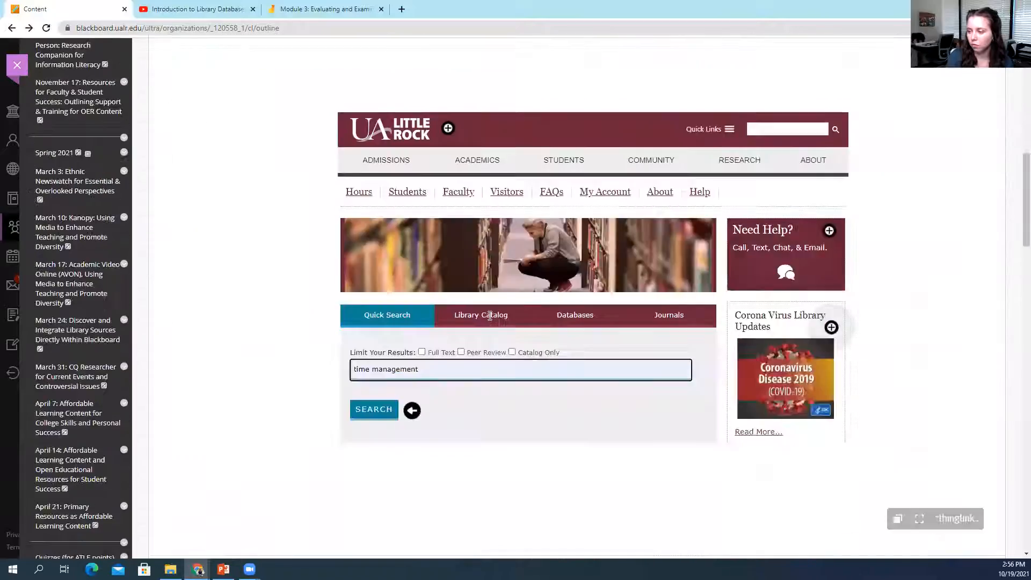
scroll(488, 315, down, 5)
scroll(489, 314, down, 5)
scroll(489, 315, down, 3)
scroll(489, 316, down, 4)
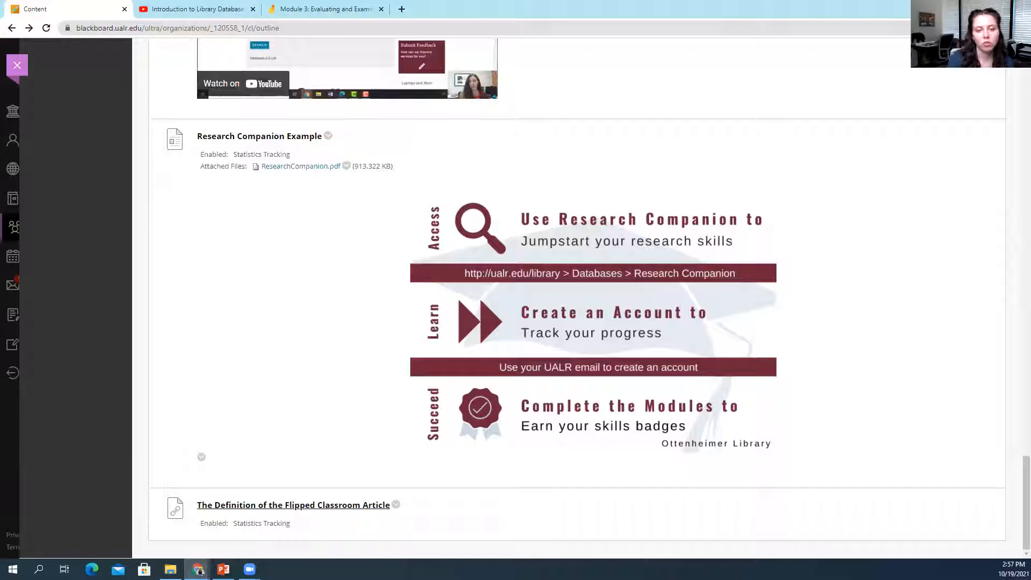
scroll(582, 437, up, 5)
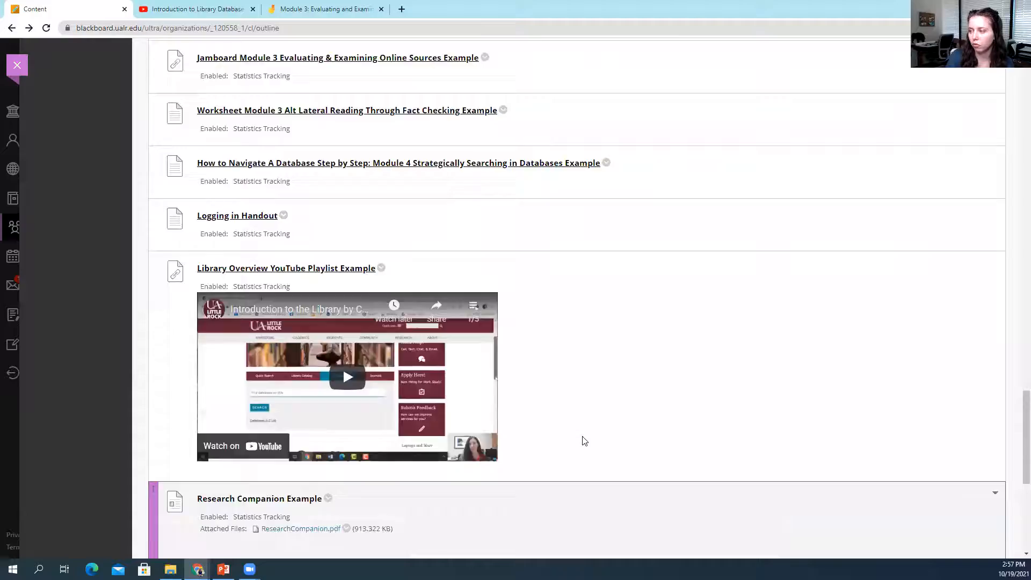
scroll(583, 441, up, 5)
scroll(585, 441, up, 4)
scroll(584, 440, up, 3)
scroll(584, 441, up, 3)
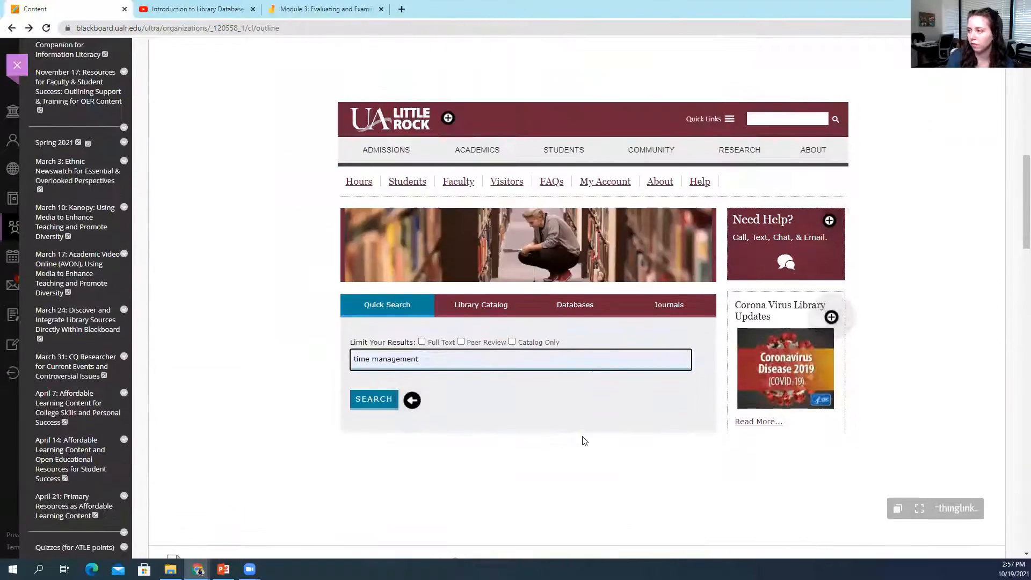
scroll(584, 441, up, 5)
scroll(584, 439, down, 1)
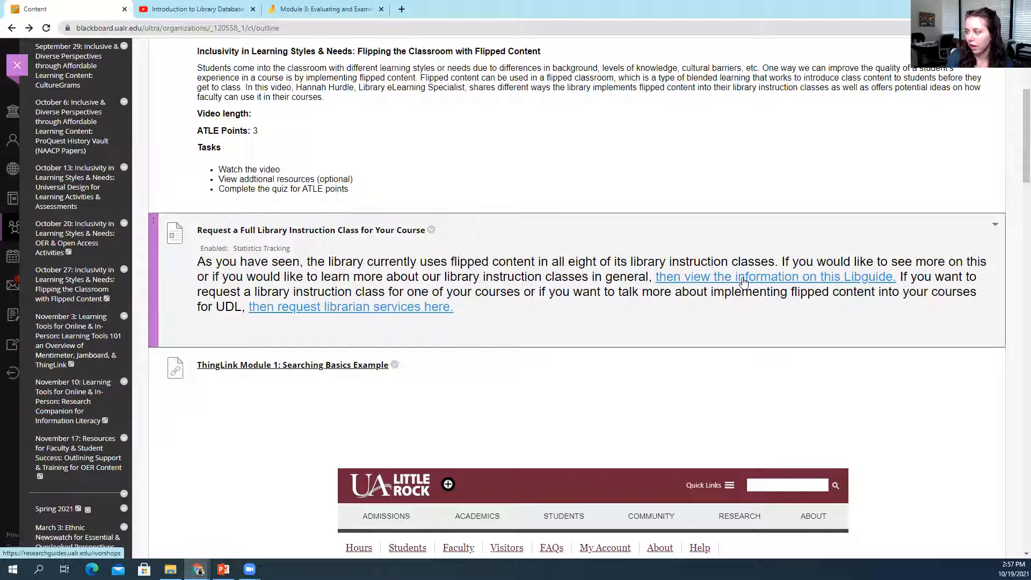
Follow the 'view the information on this Libguide' link to the library workshops page.
click(743, 277)
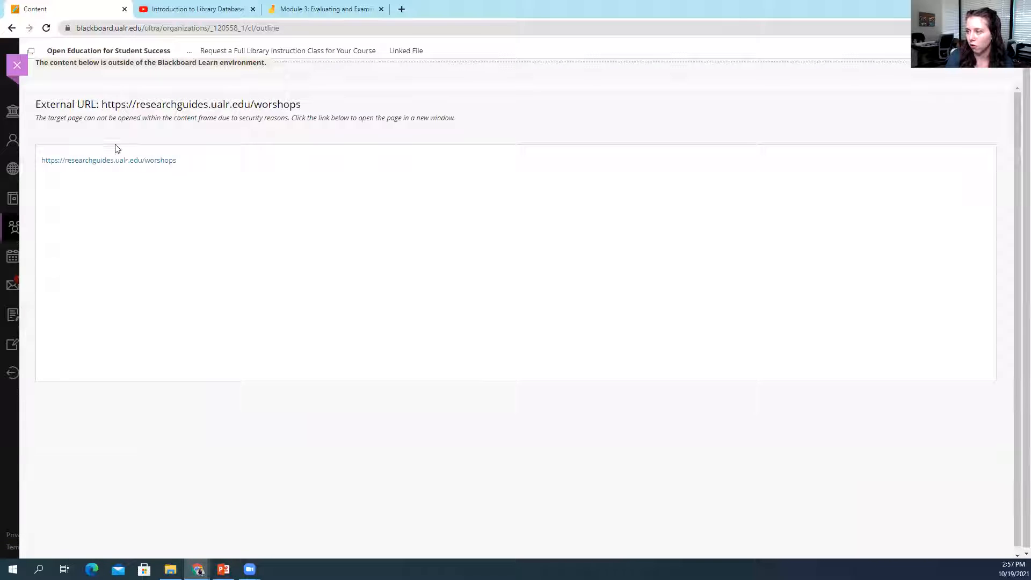
View the RISE Library Workshops LibGuide in a new tab, then return to the Blackboard course.
click(115, 160)
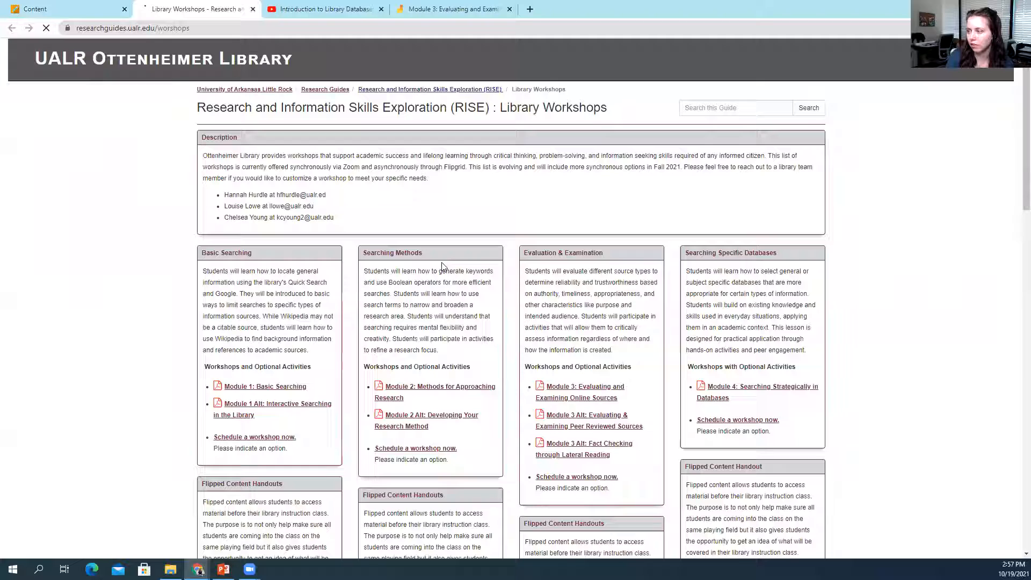
scroll(936, 324, down, 2)
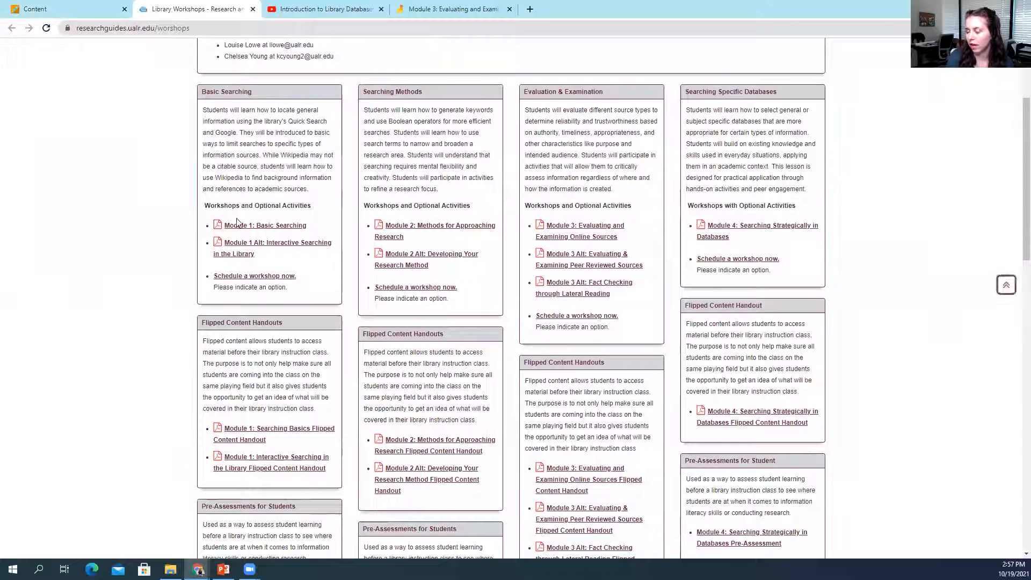
scroll(991, 343, up, 1)
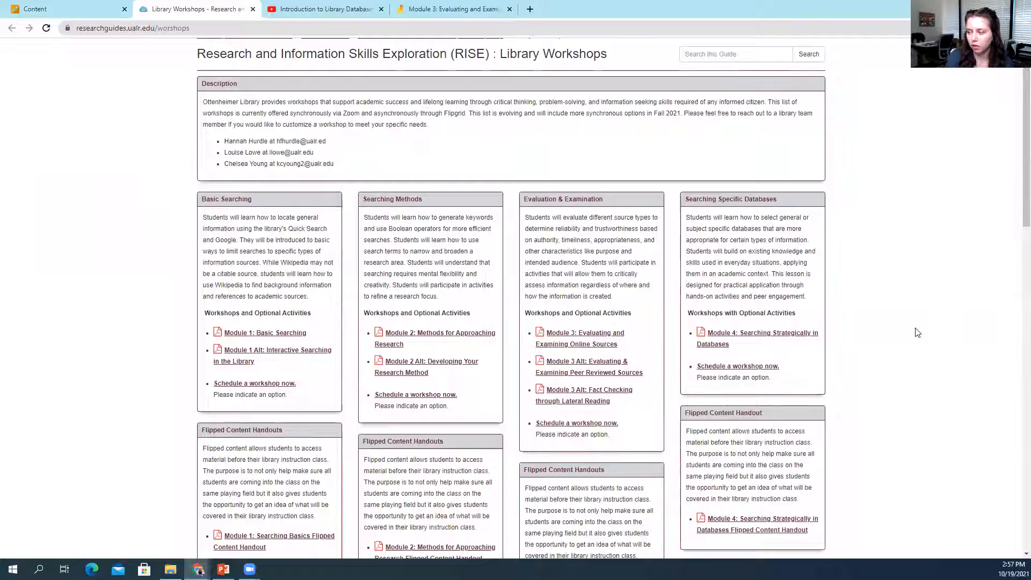
scroll(916, 333, down, 1)
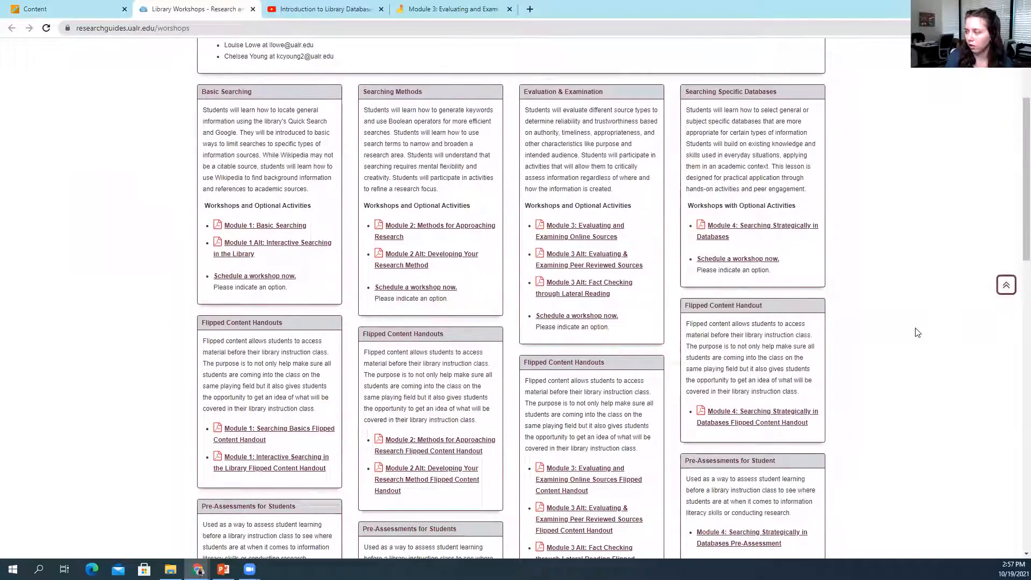
scroll(916, 332, down, 2)
scroll(916, 332, up, 2)
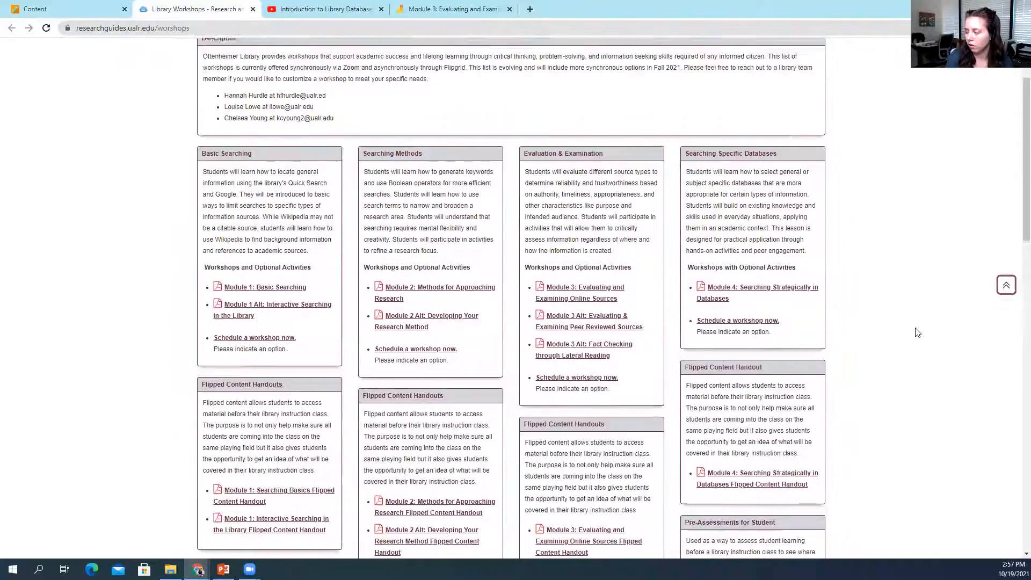
scroll(916, 332, up, 1)
scroll(913, 331, down, 1)
scroll(913, 332, down, 1)
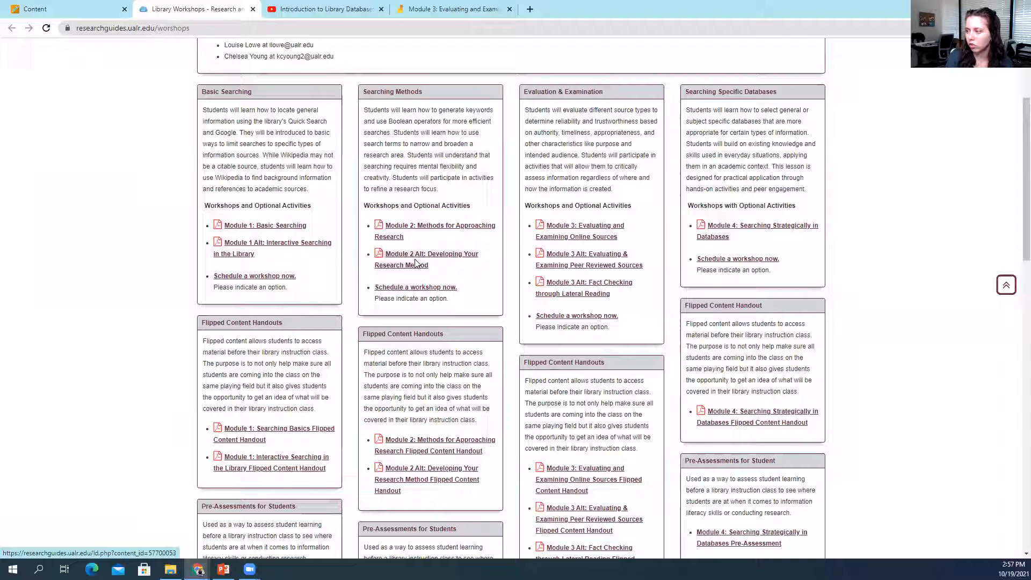
scroll(141, 272, down, 2)
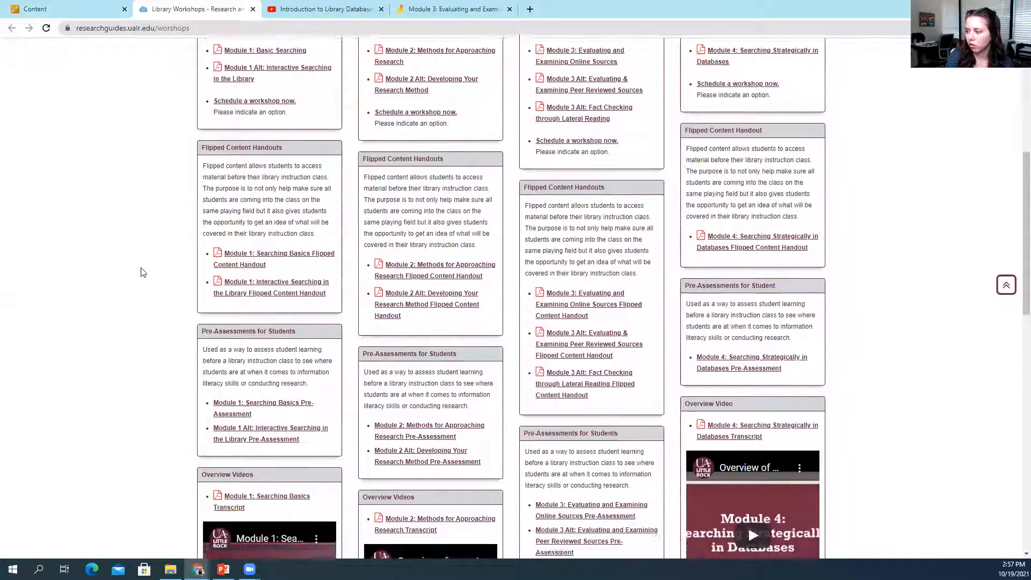
scroll(141, 273, down, 2)
scroll(439, 187, up, 1)
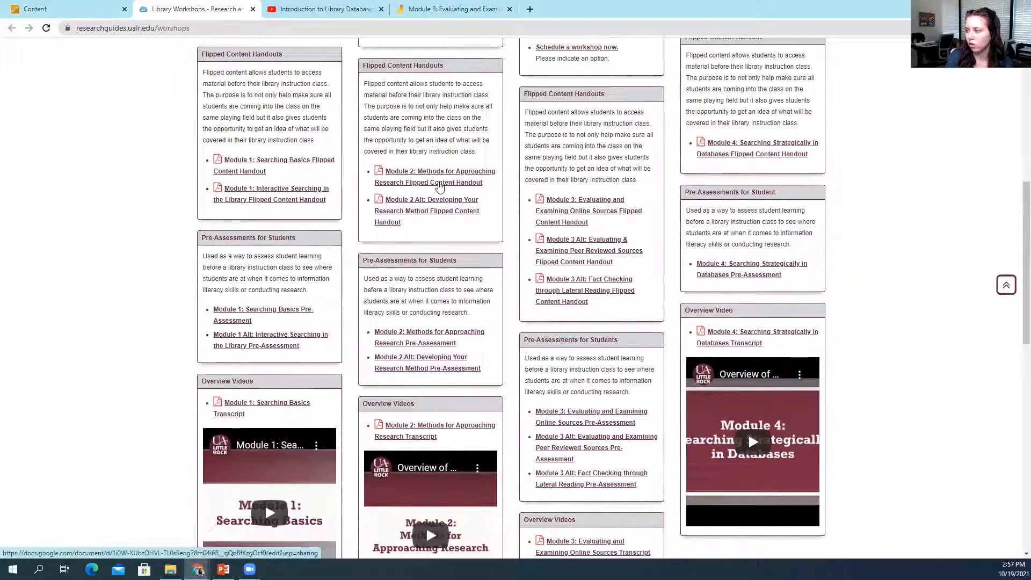
scroll(155, 234, up, 2)
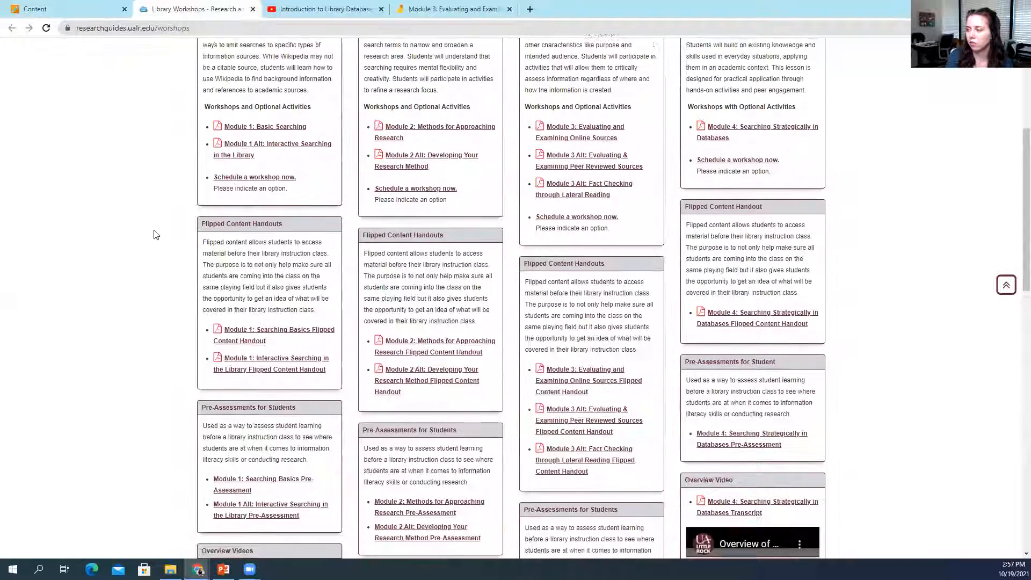
scroll(156, 234, up, 3)
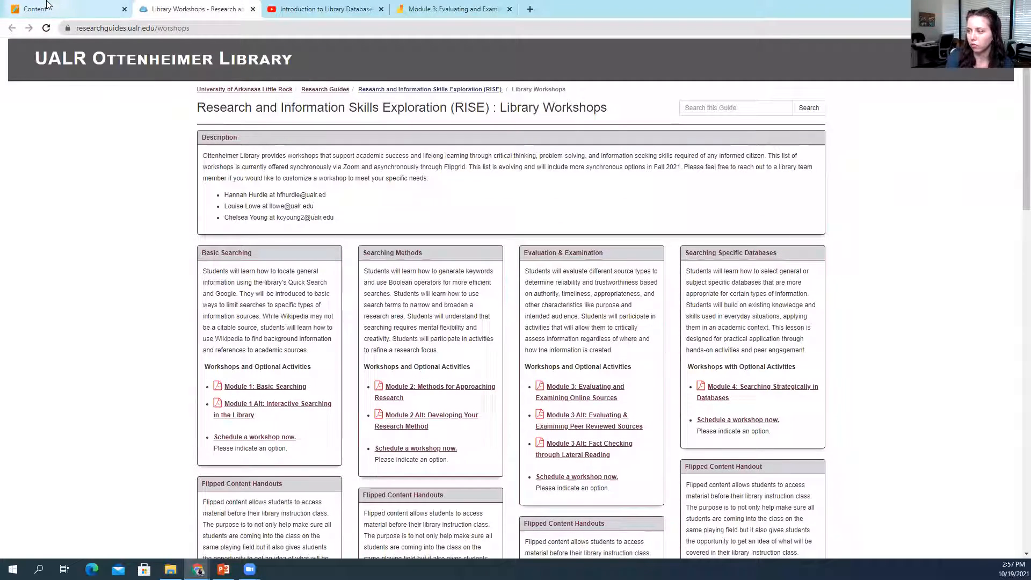
click(48, 5)
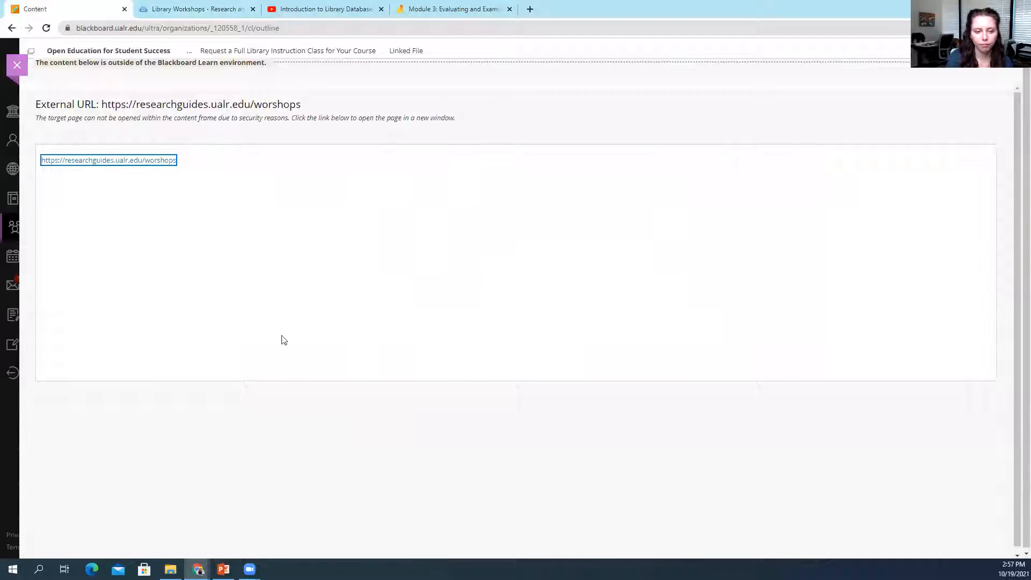